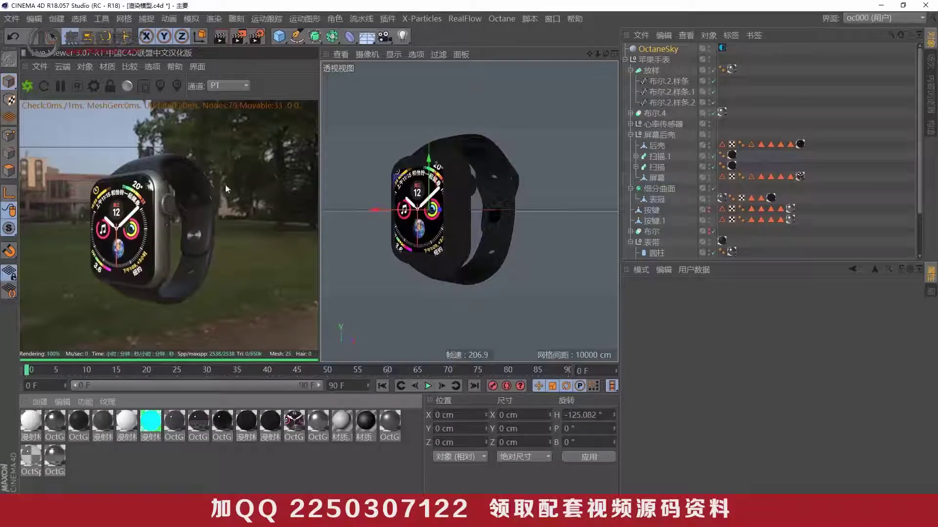
# - Show the Octane environment tag settings of the existing OctaneSky object
pyautogui.click(655, 52)
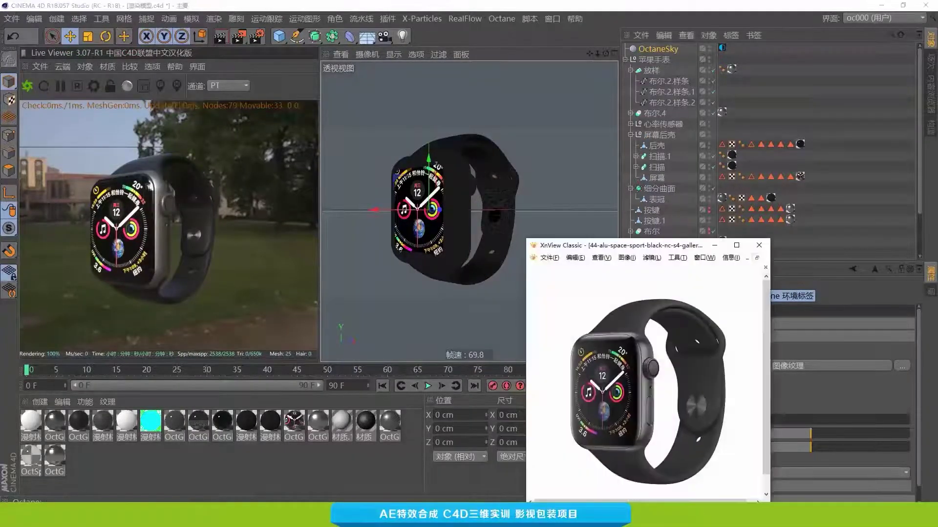
# - Move the reference photo window higher and delete the outdoor OctaneSky environment
pyautogui.moveTo(635, 244); pyautogui.dragTo(635, 182)
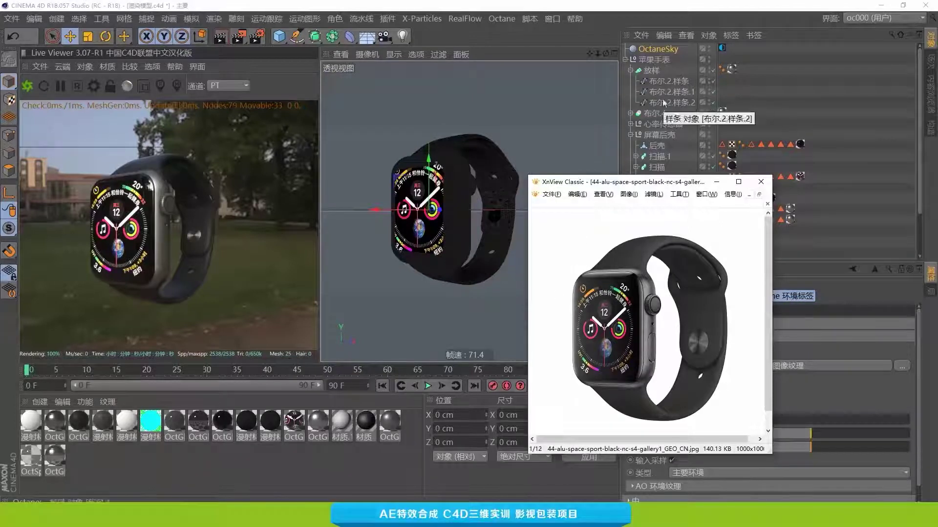
pyautogui.click(664, 55)
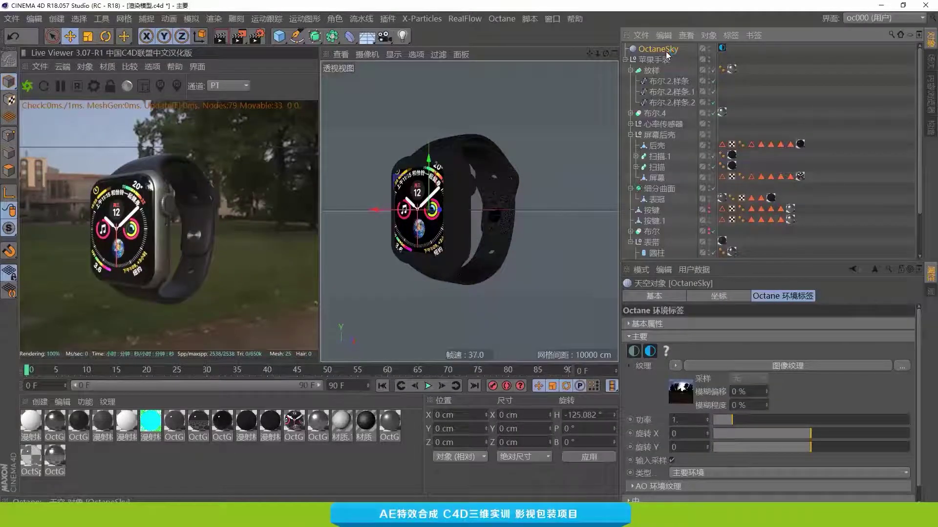
pyautogui.press('Delete')
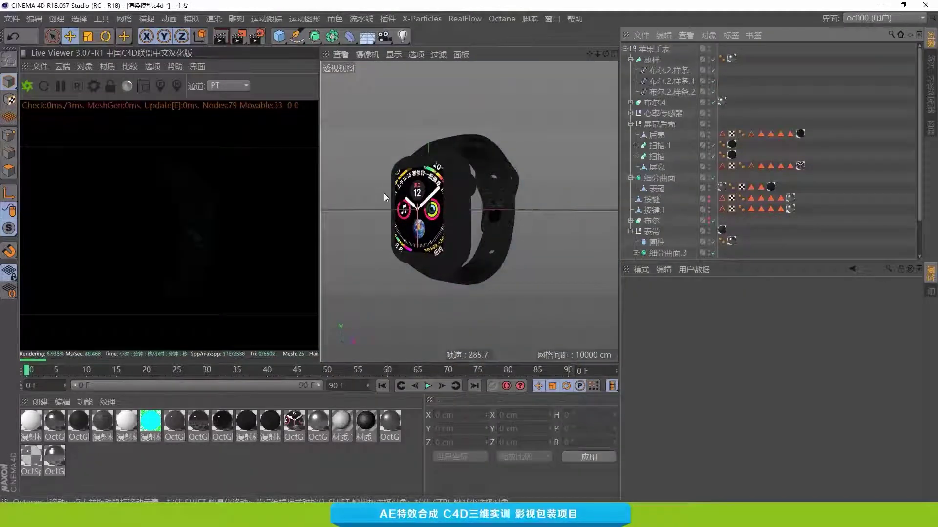
# - Add an Octane Texture Environment to the scene from the Live Viewer's Objects list
pyautogui.click(438, 192)
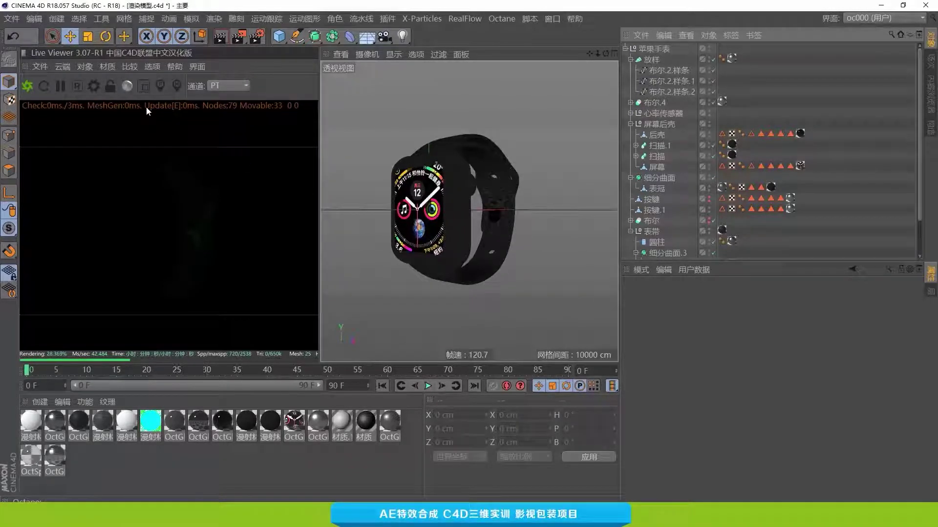
pyautogui.click(92, 66)
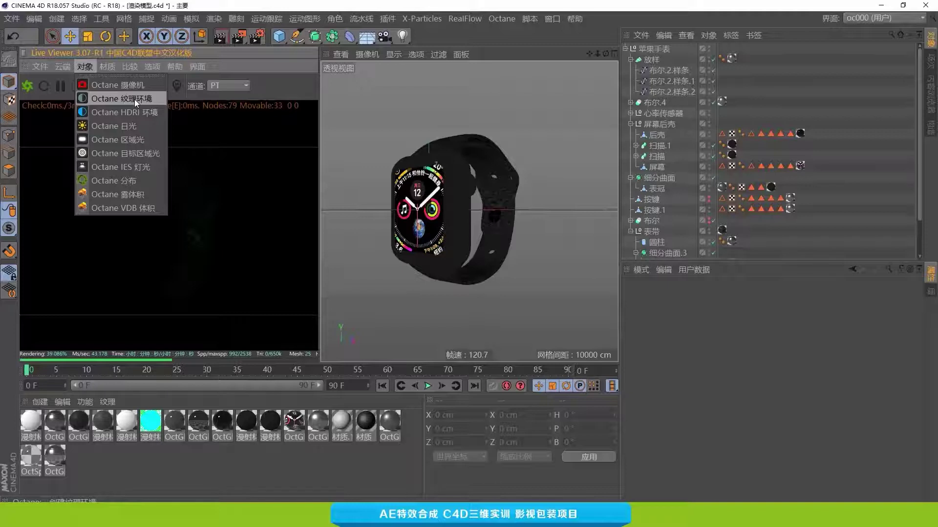
pyautogui.click(134, 99)
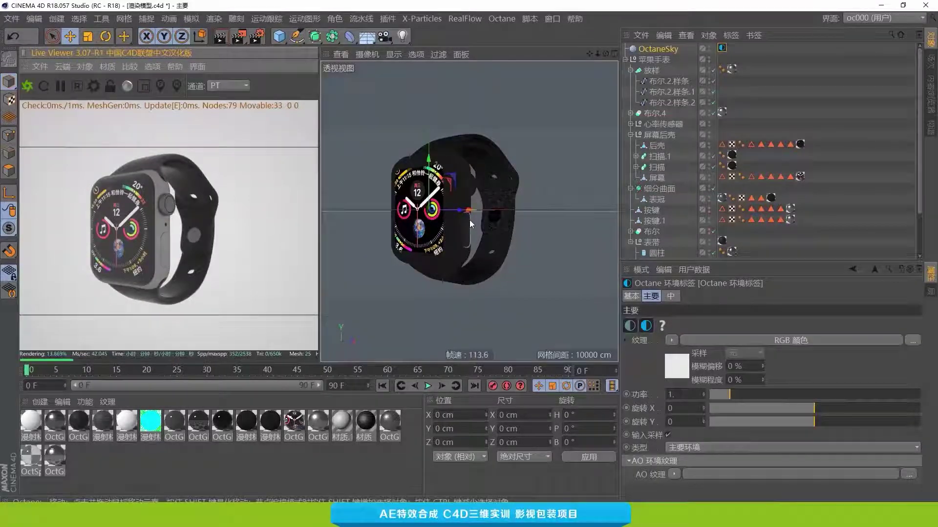
# - Set the new environment tag's type to Visible Environment (可见环境)
pyautogui.click(670, 50)
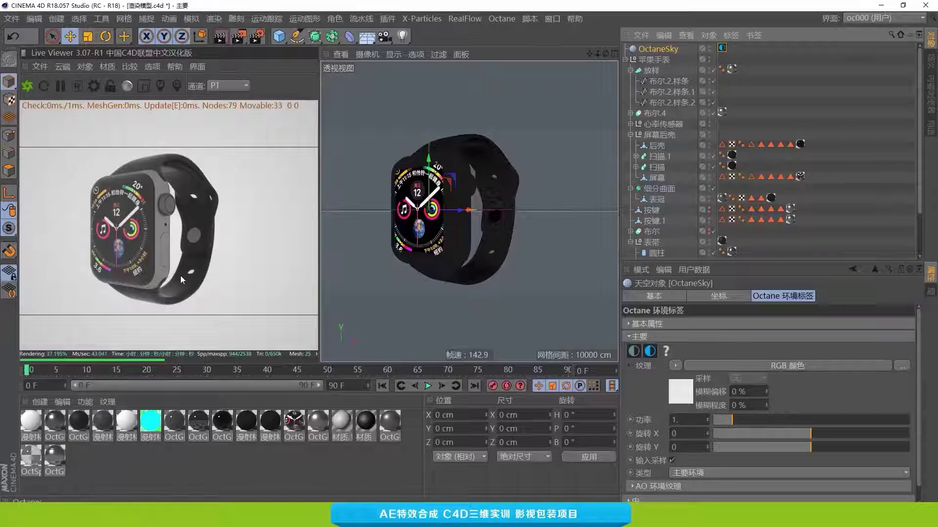
pyautogui.click(722, 49)
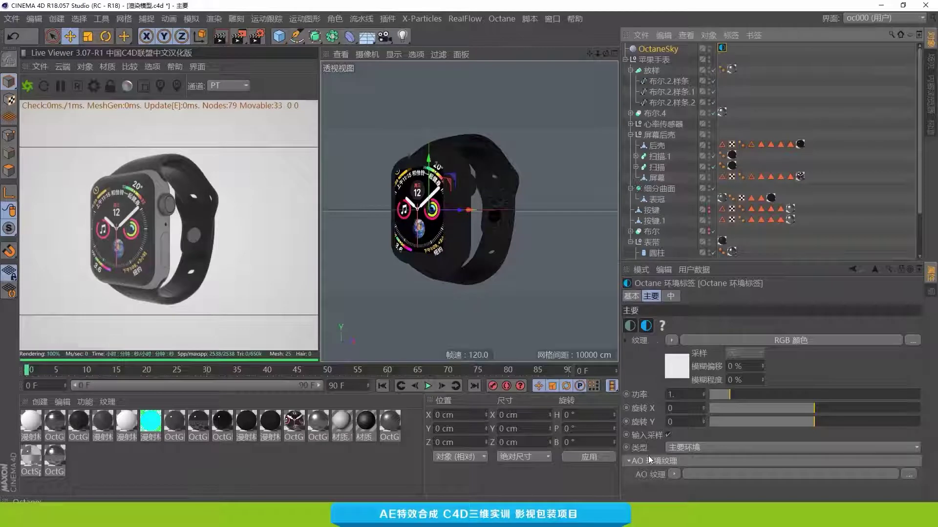
pyautogui.click(683, 448)
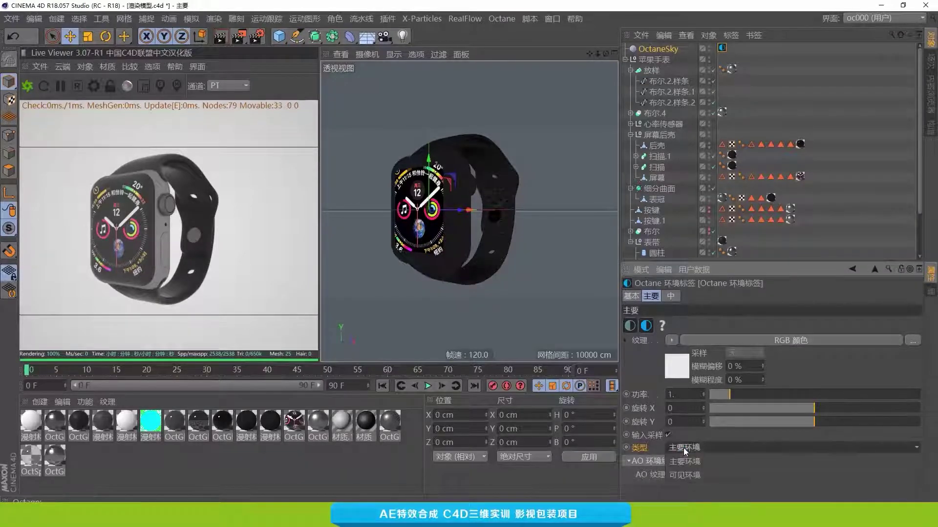
pyautogui.click(685, 477)
pyautogui.click(686, 476)
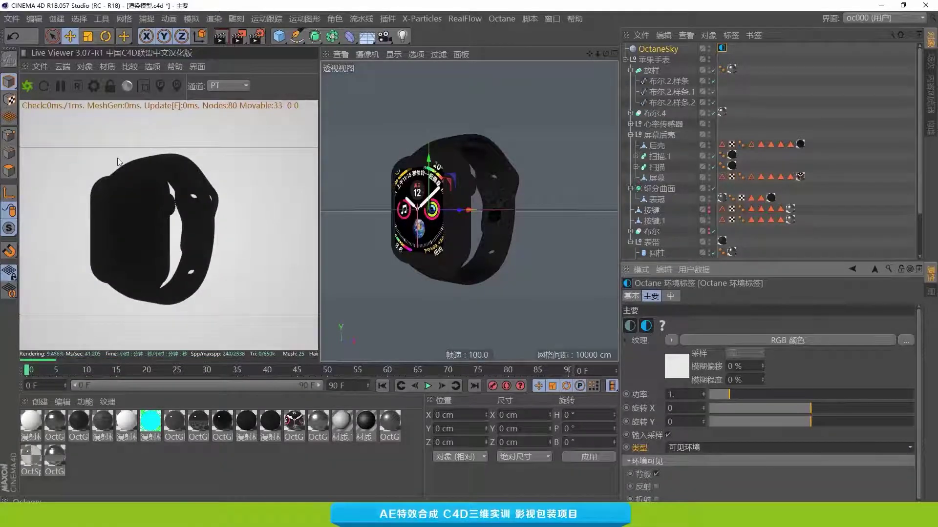
pyautogui.click(149, 194)
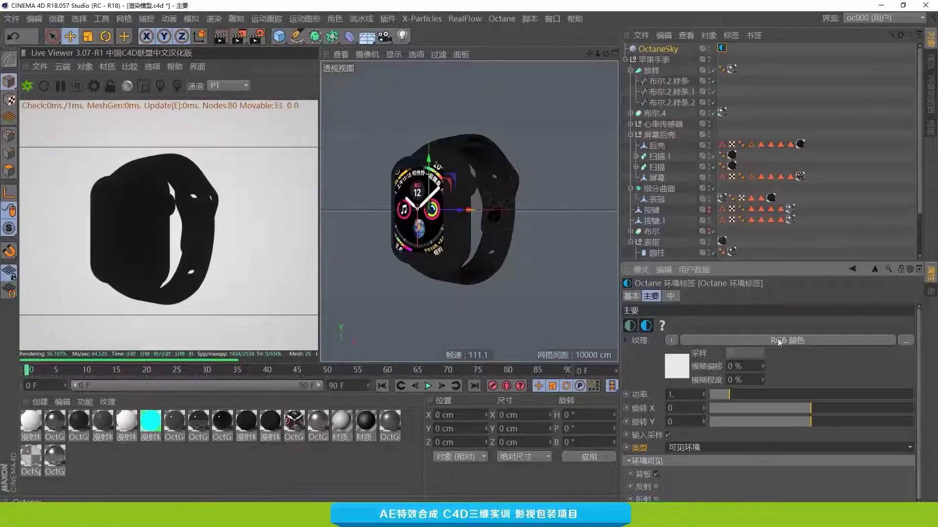
# - Raise the environment's RGB colour brightness to 100%, making it pure white (1, 1, 1)
pyautogui.click(686, 369)
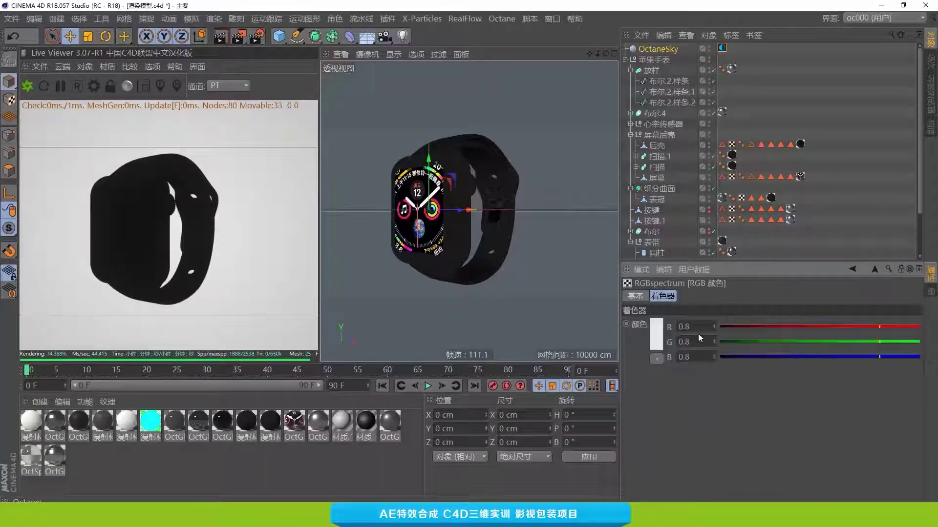
pyautogui.click(661, 330)
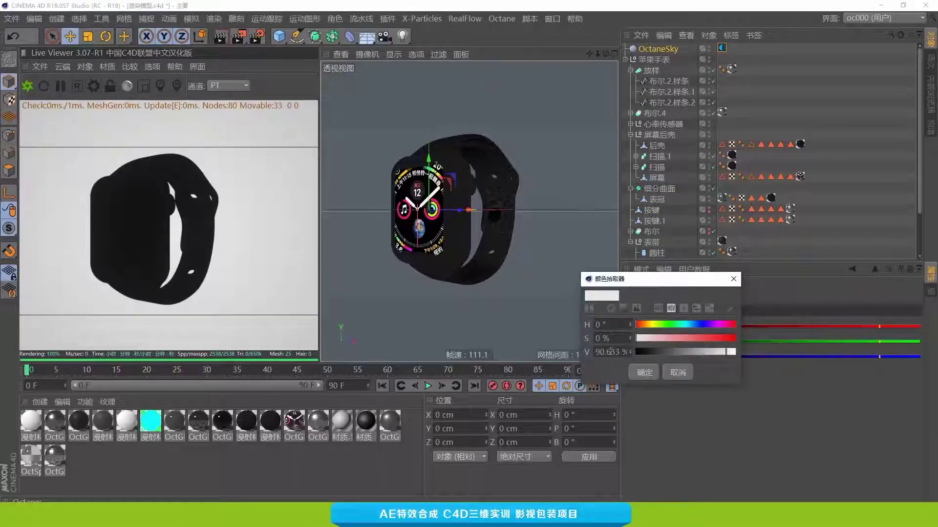
pyautogui.moveTo(599, 352); pyautogui.dragTo(642, 349)
pyautogui.write('100')
pyautogui.press('Return')
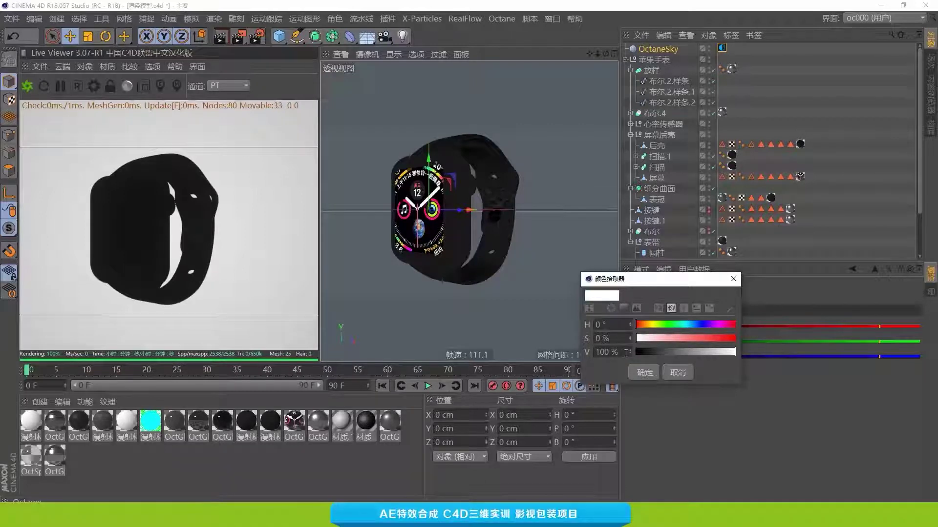
pyautogui.click(643, 373)
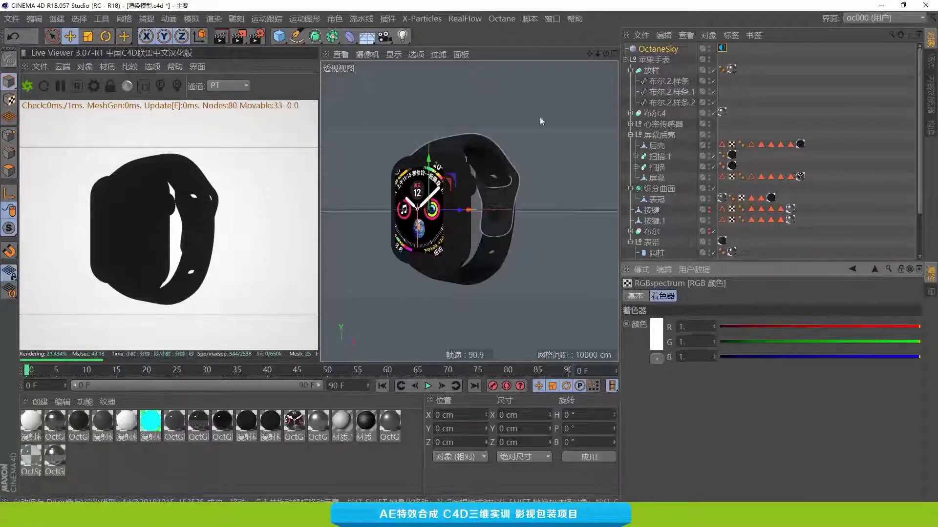
# - Collapse the 苹果手表 watch group and clear the selection
pyautogui.click(625, 59)
pyautogui.click(648, 59)
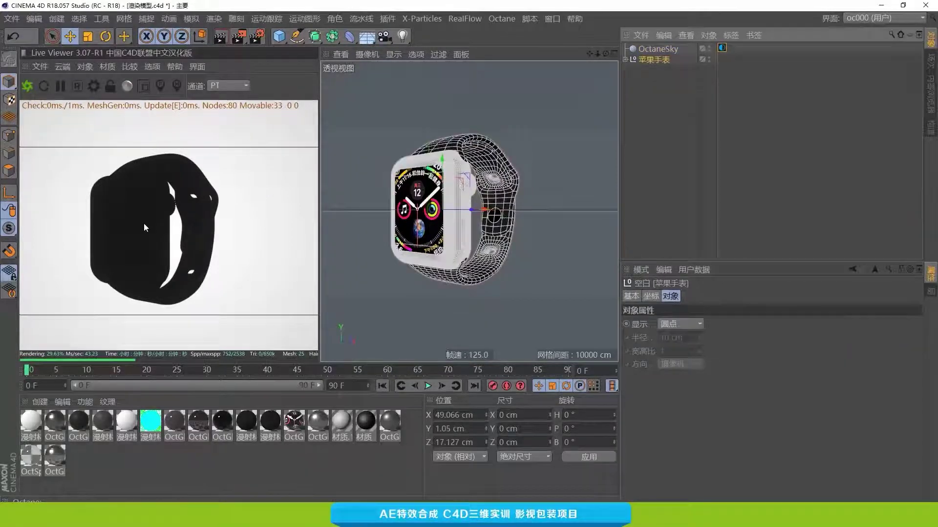
pyautogui.click(662, 148)
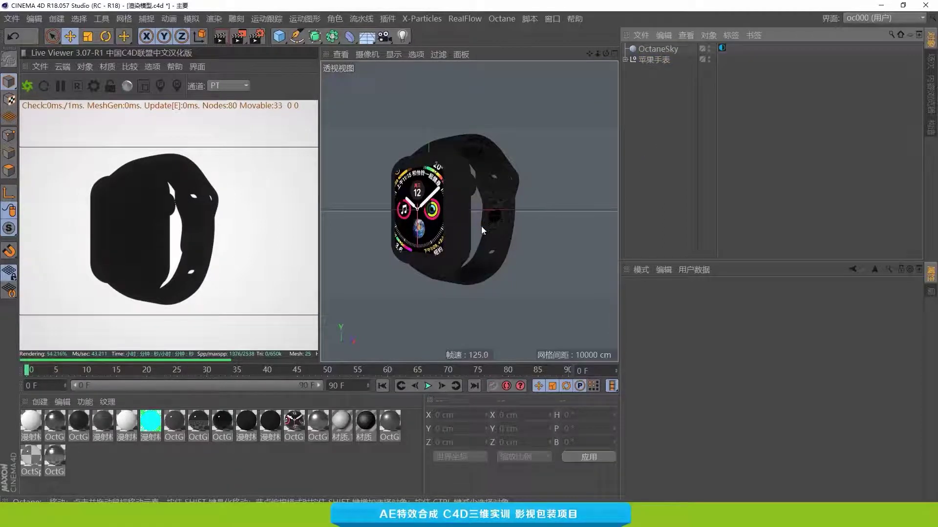
# - Add an Octane area light with a target and orbit to a frontal view of the watch
pyautogui.click(87, 66)
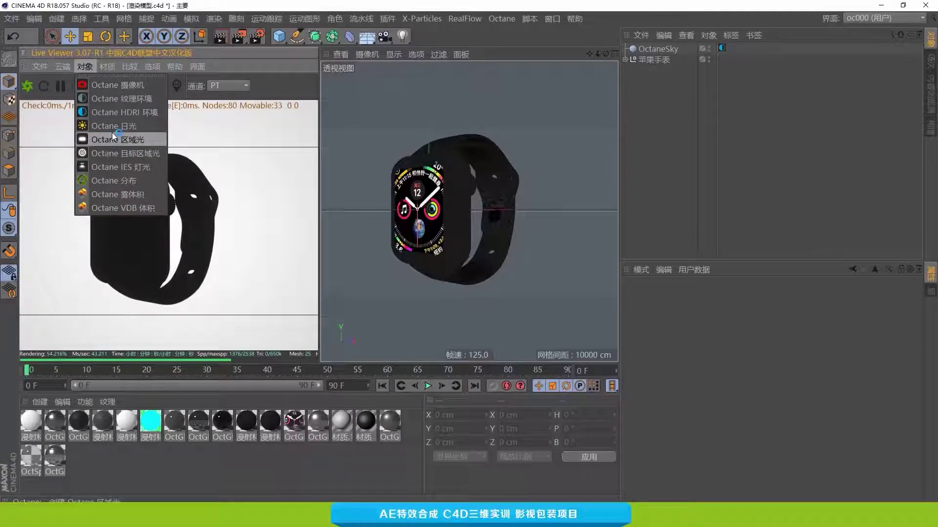
pyautogui.click(132, 154)
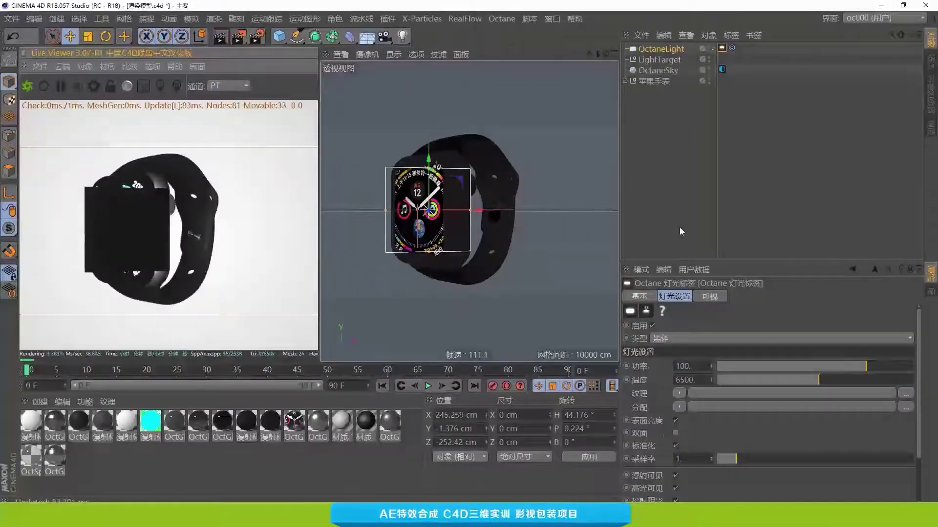
pyautogui.click(681, 231)
pyautogui.moveTo(459, 233)
pyautogui.keyDown('alt'); pyautogui.mouseDown()
pyautogui.moveTo(438, 254)
pyautogui.moveTo(420, 249)
pyautogui.moveTo(392, 261)
pyautogui.moveTo(454, 227)
pyautogui.moveTo(425, 241)
pyautogui.mouseUp(); pyautogui.keyUp('alt')
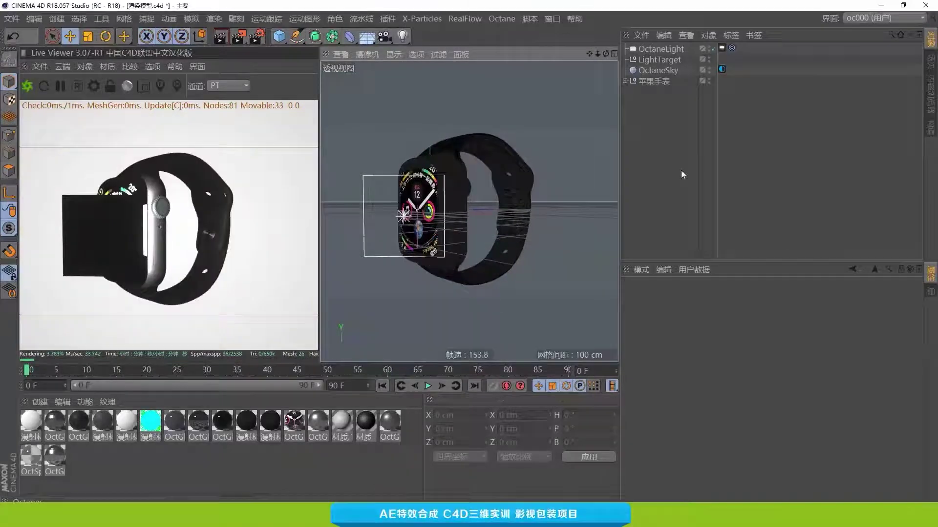
pyautogui.keyDown('alt'); pyautogui.moveTo(486, 233); pyautogui.dragTo(467, 231); pyautogui.keyUp('alt')
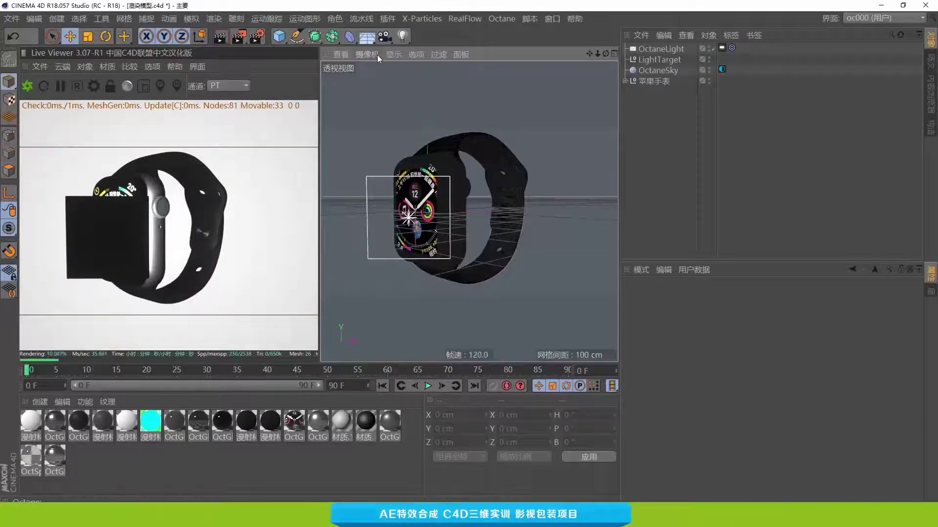
# - Add a standard camera with a 50 mm lens and look through it
pyautogui.click(385, 36)
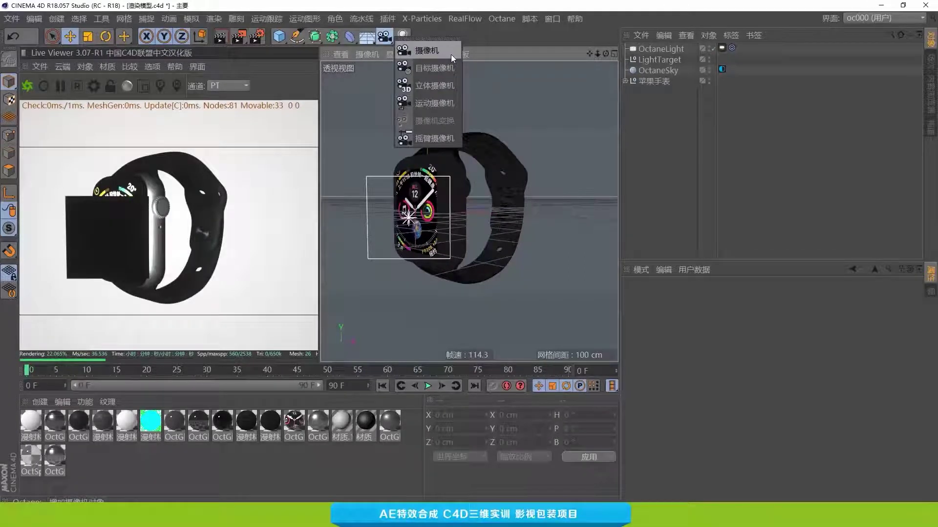
pyautogui.click(451, 56)
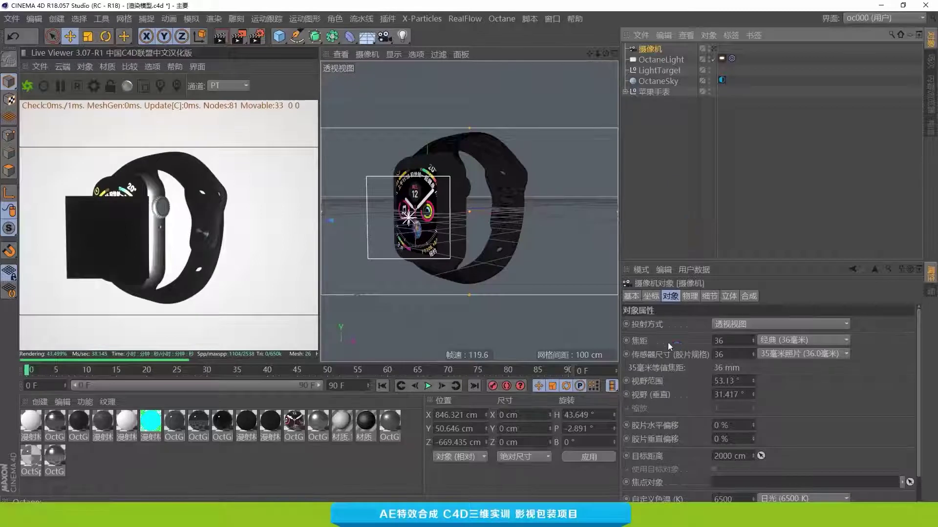
pyautogui.click(811, 339)
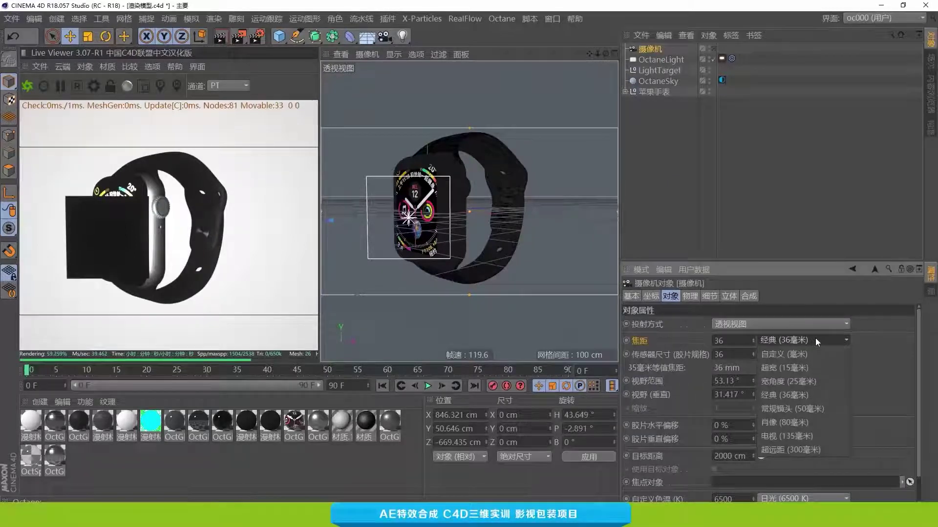
pyautogui.click(806, 409)
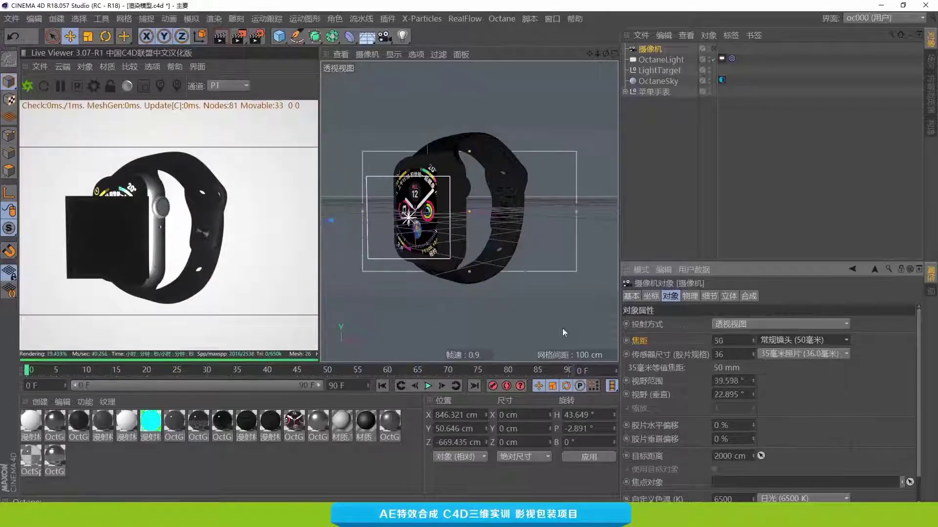
pyautogui.click(713, 48)
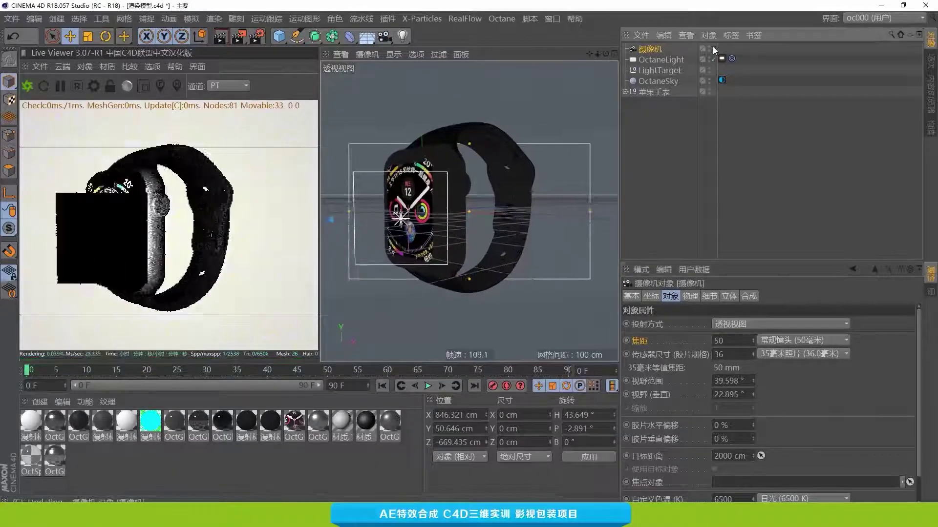
# - Zoom and orbit the camera view to frame the watch
pyautogui.scroll(-2, 429, 199)
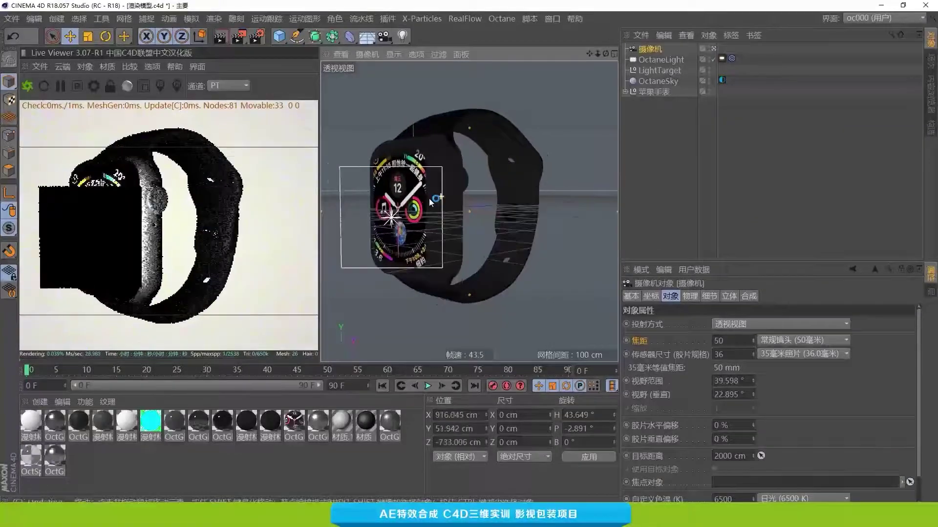
pyautogui.scroll(-2, 420, 201)
pyautogui.scroll(-2, 414, 205)
pyautogui.scroll(-2, 460, 198)
pyautogui.scroll(-1, 460, 198)
pyautogui.scroll(-2, 454, 192)
pyautogui.scroll(1, 453, 187)
pyautogui.scroll(1, 457, 188)
pyautogui.keyDown('alt'); pyautogui.moveTo(459, 197); pyautogui.dragTo(461, 198); pyautogui.keyUp('alt')
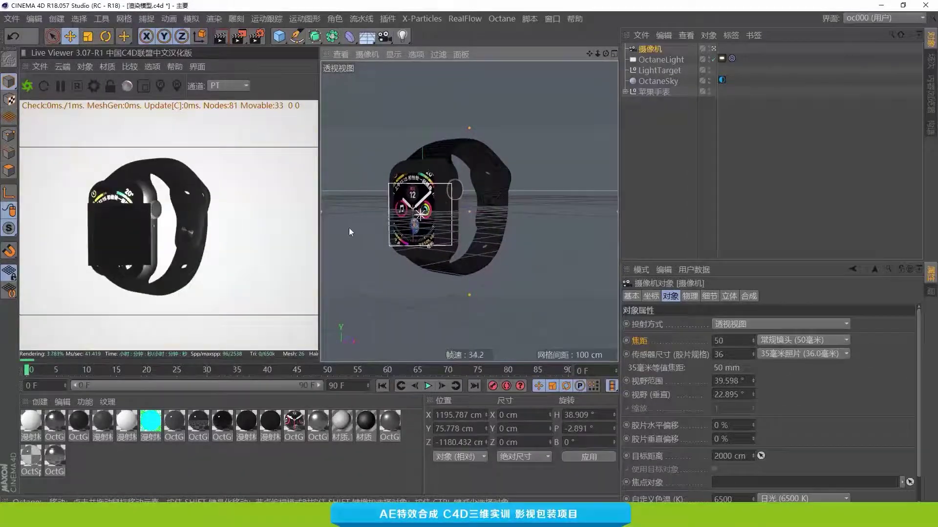
# - Move the Octane area light out to the right of the watch
pyautogui.click(657, 60)
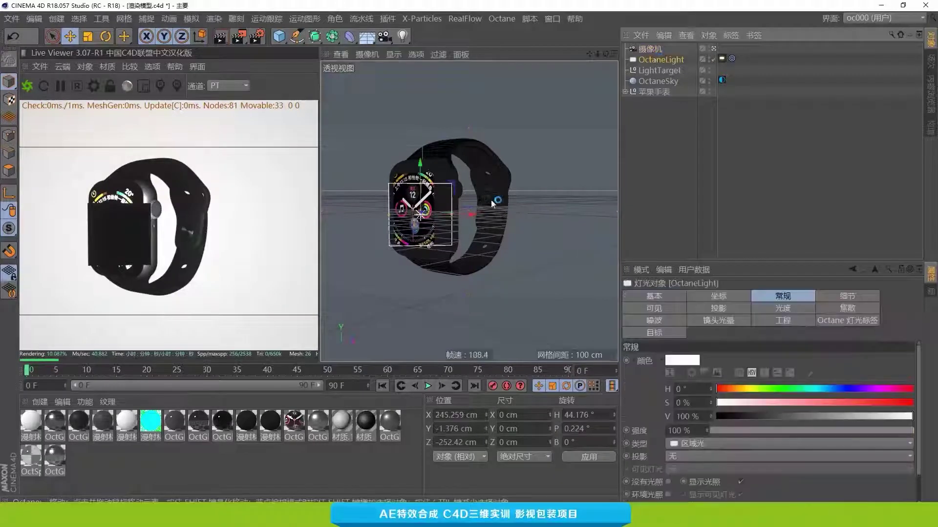
pyautogui.moveTo(470, 218)
pyautogui.mouseDown()
pyautogui.moveTo(608, 231)
pyautogui.moveTo(594, 224)
pyautogui.moveTo(551, 244)
pyautogui.mouseUp()
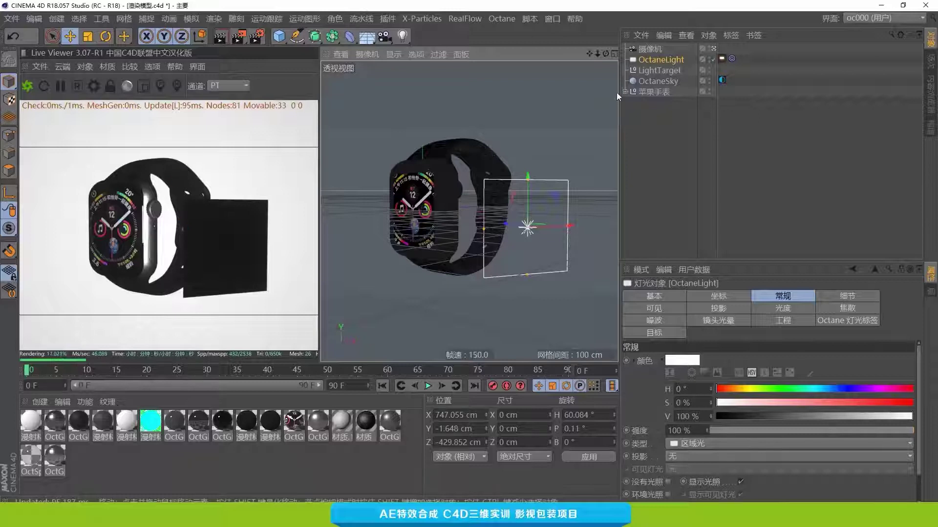
pyautogui.click(654, 50)
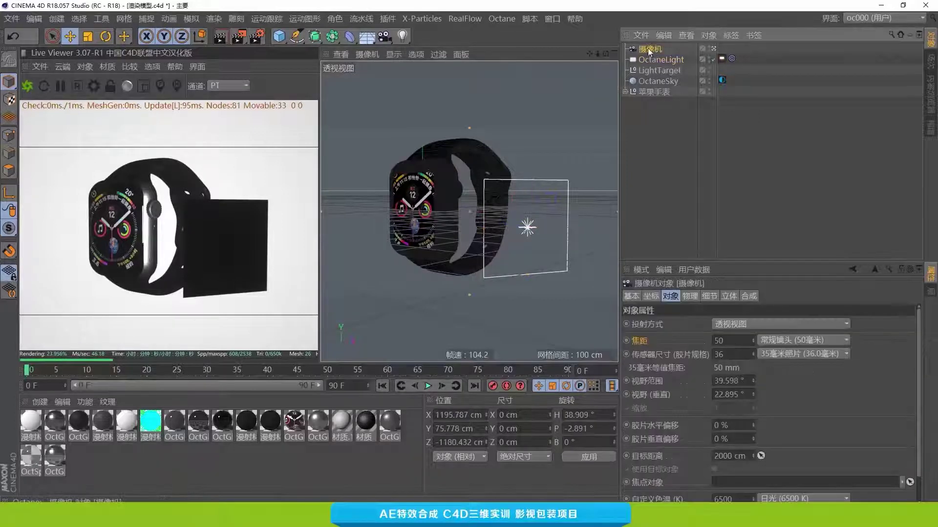
# - Add a 保护 protection tag to the camera, then reselect the area light
pyautogui.rightClick(648, 49)
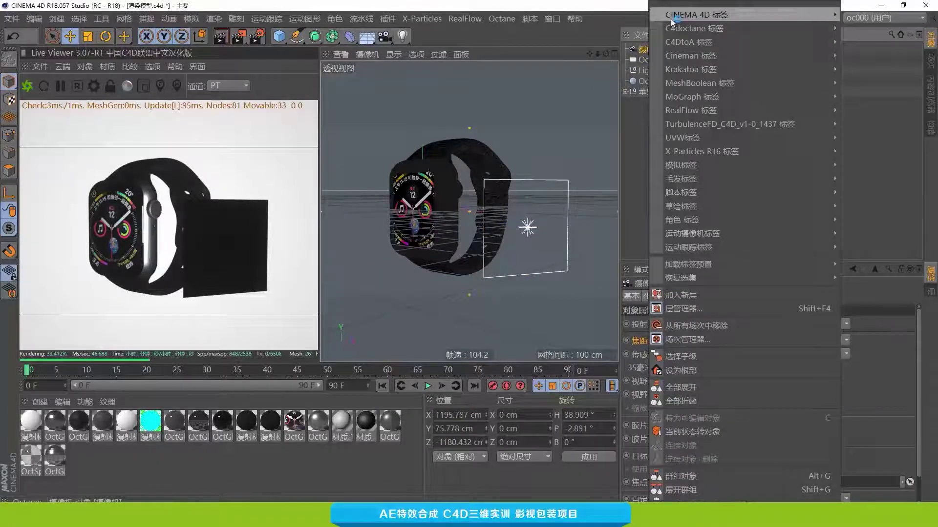
pyautogui.moveTo(696, 14)
pyautogui.click(864, 46)
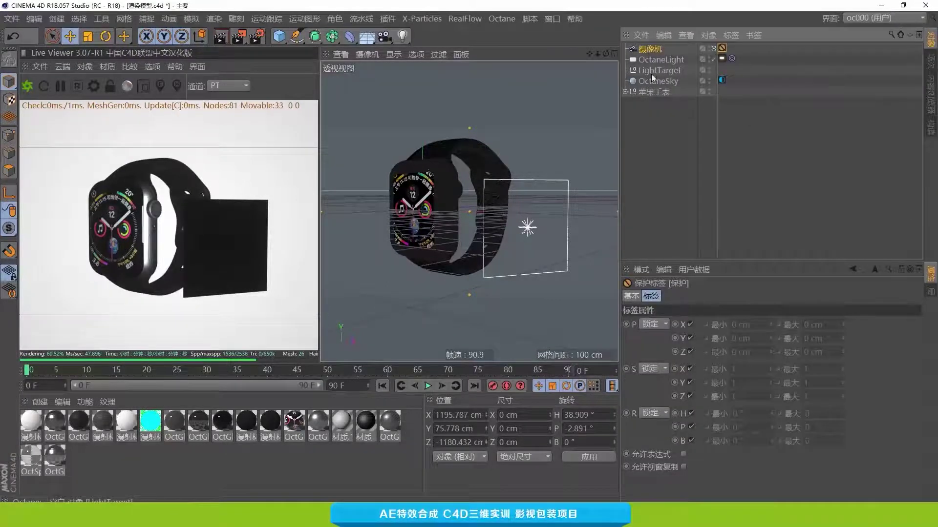
pyautogui.click(654, 51)
pyautogui.click(661, 60)
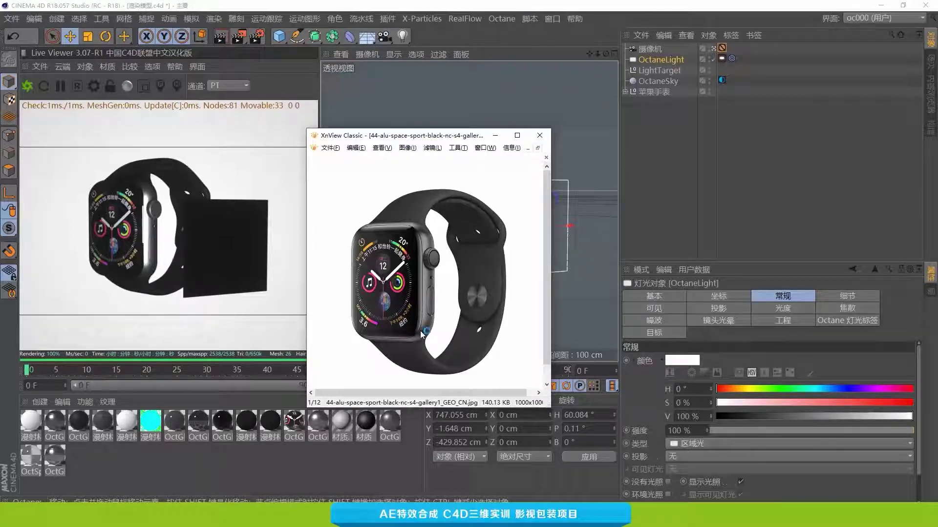
# - Minimize the reference photo, move the area light in front of the watch, and show its light tag
pyautogui.click(495, 137)
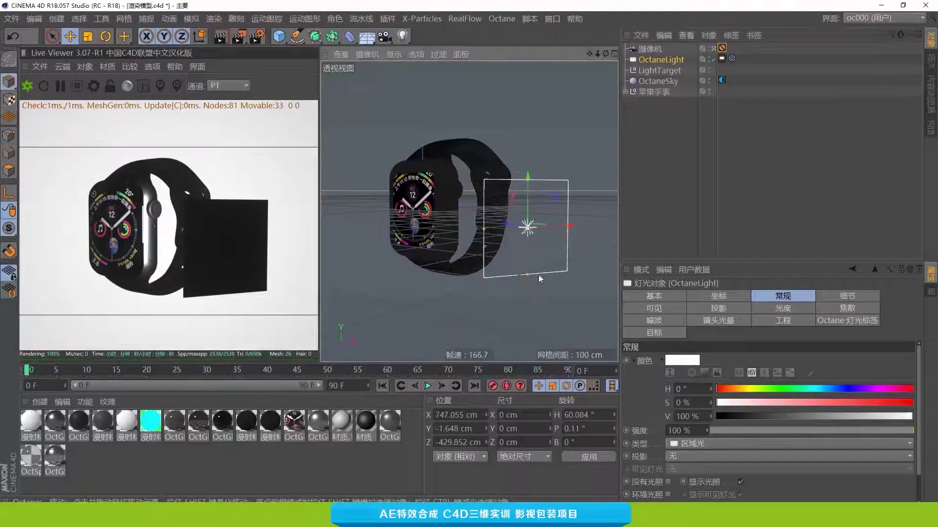
pyautogui.middleClick(530, 223)
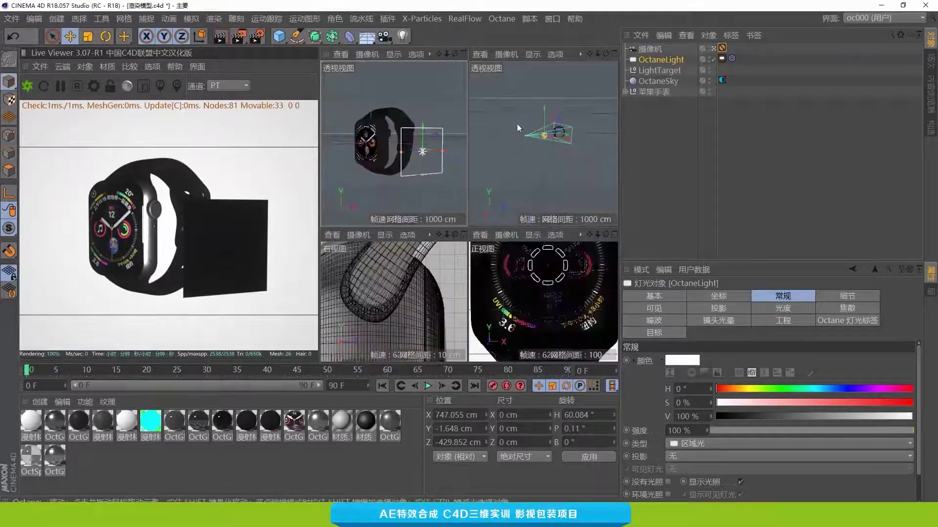
pyautogui.middleClick(509, 120)
pyautogui.moveTo(480, 154)
pyautogui.keyDown('alt'); pyautogui.mouseDown()
pyautogui.moveTo(480, 209)
pyautogui.moveTo(484, 173)
pyautogui.moveTo(447, 250)
pyautogui.moveTo(490, 192)
pyautogui.mouseUp(); pyautogui.keyUp('alt')
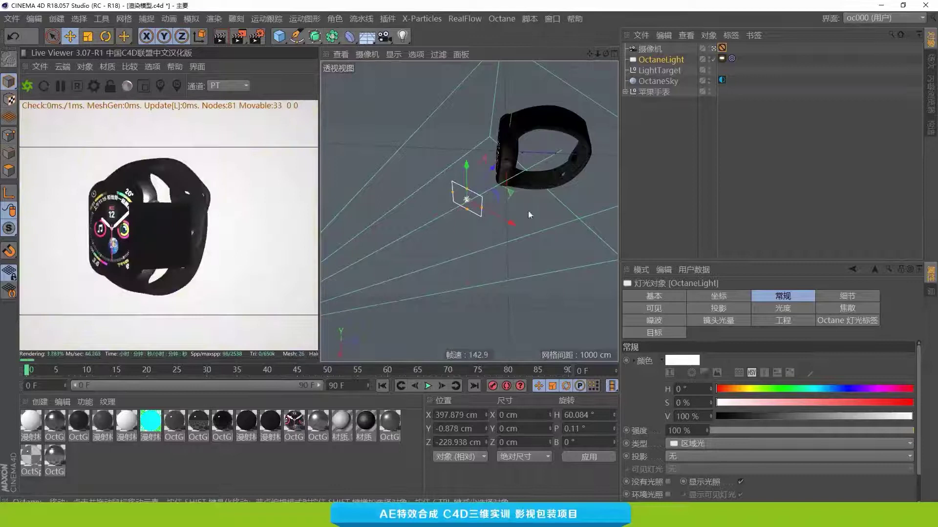
pyautogui.moveTo(532, 139)
pyautogui.keyDown('alt'); pyautogui.mouseDown()
pyautogui.moveTo(565, 156)
pyautogui.moveTo(470, 223)
pyautogui.mouseUp(); pyautogui.keyUp('alt')
pyautogui.scroll(3, 470, 223)
pyautogui.scroll(-2, 470, 224)
pyautogui.scroll(2, 470, 223)
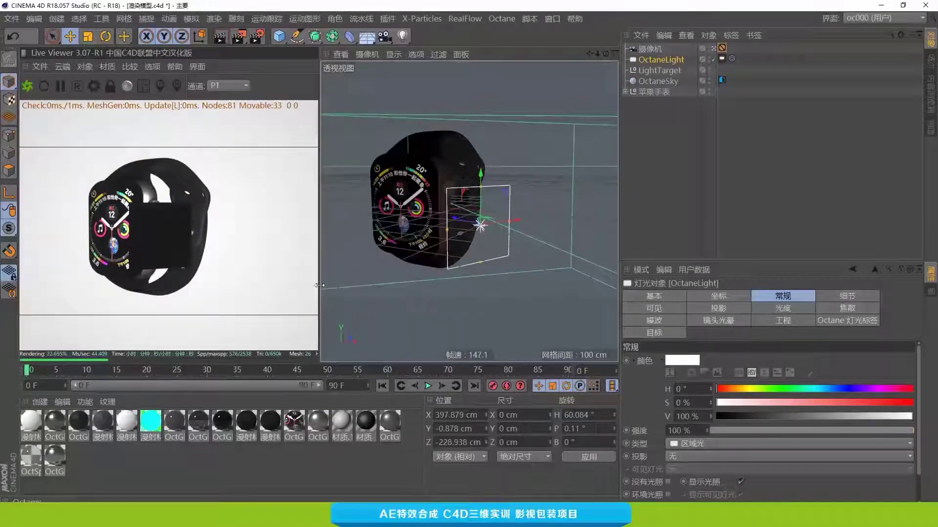
pyautogui.click(723, 59)
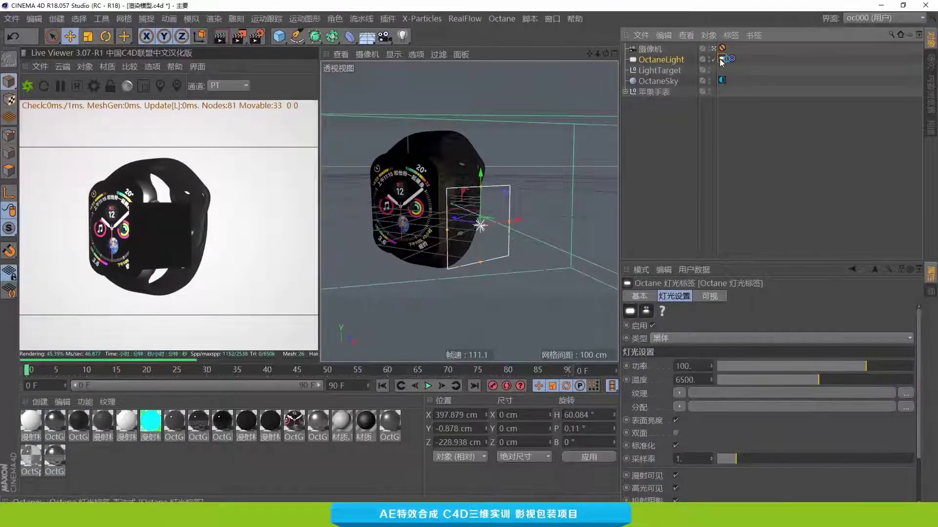
# - Turn off the light's camera visibility (摄像机可见性) and slide it close to the watch face
pyautogui.click(706, 296)
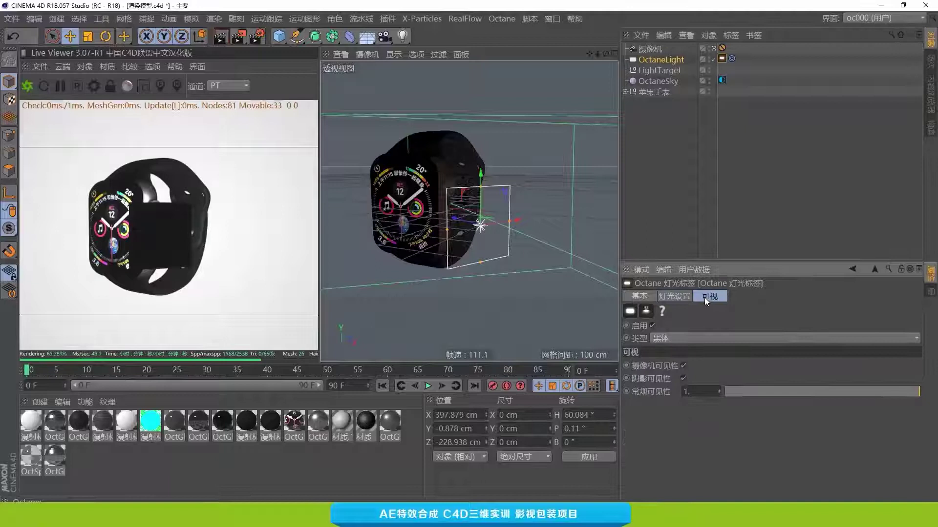
pyautogui.click(682, 366)
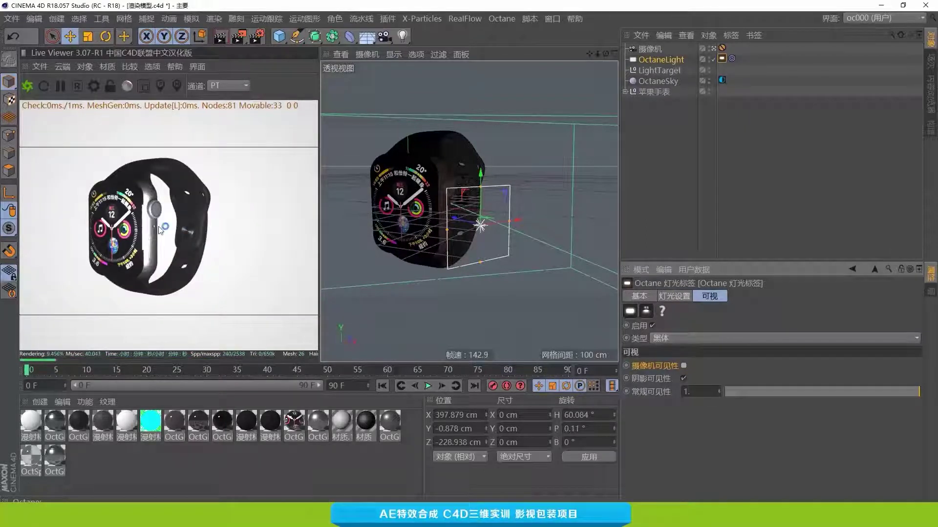
pyautogui.keyDown('alt'); pyautogui.moveTo(482, 233); pyautogui.dragTo(485, 261); pyautogui.keyUp('alt')
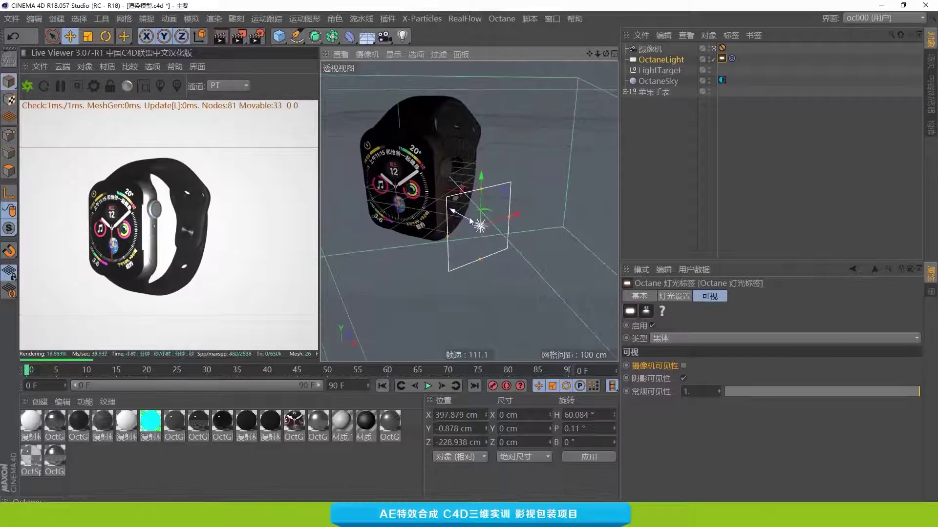
pyautogui.moveTo(465, 217)
pyautogui.mouseDown()
pyautogui.moveTo(486, 248)
pyautogui.moveTo(459, 236)
pyautogui.mouseUp()
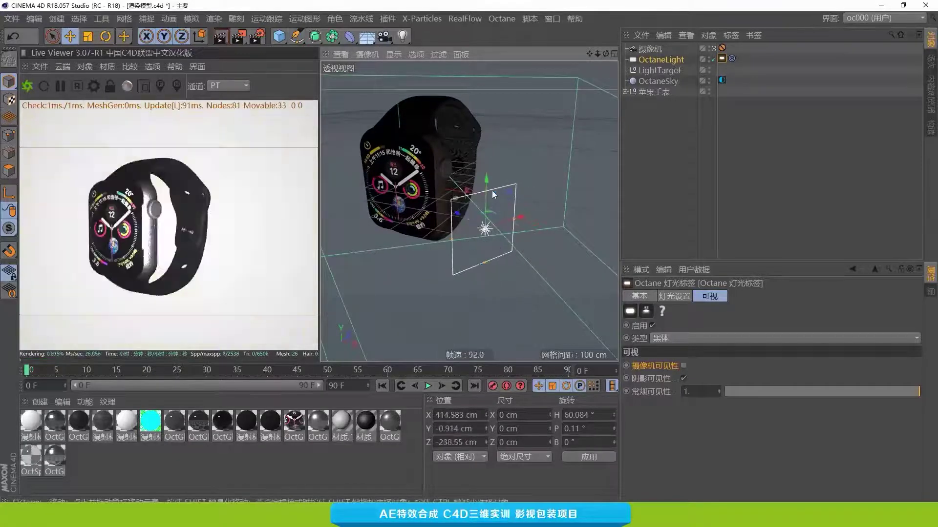
pyautogui.moveTo(471, 252)
pyautogui.keyDown('alt'); pyautogui.mouseDown()
pyautogui.moveTo(483, 193)
pyautogui.moveTo(476, 230)
pyautogui.moveTo(460, 225)
pyautogui.mouseUp(); pyautogui.keyUp('alt')
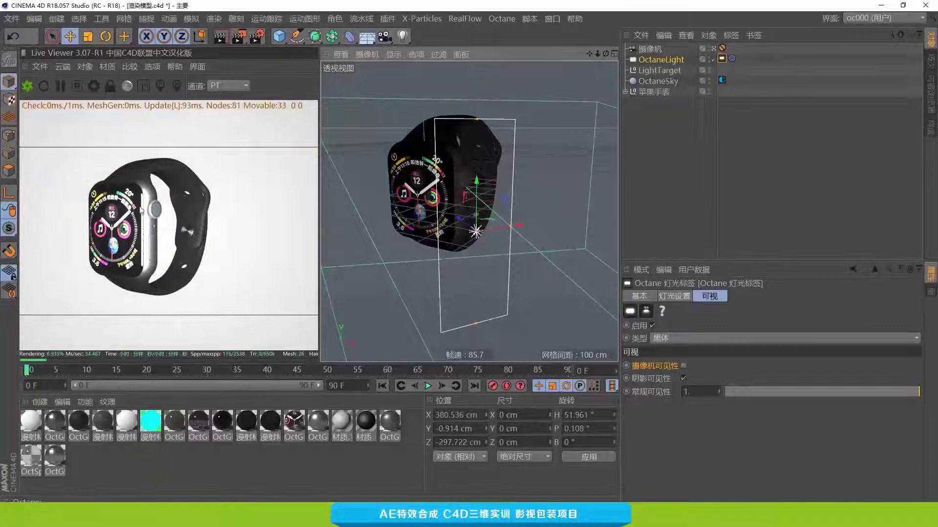
pyautogui.scroll(1, 484, 241)
pyautogui.scroll(1, 483, 242)
pyautogui.moveTo(534, 238); pyautogui.dragTo(485, 239)
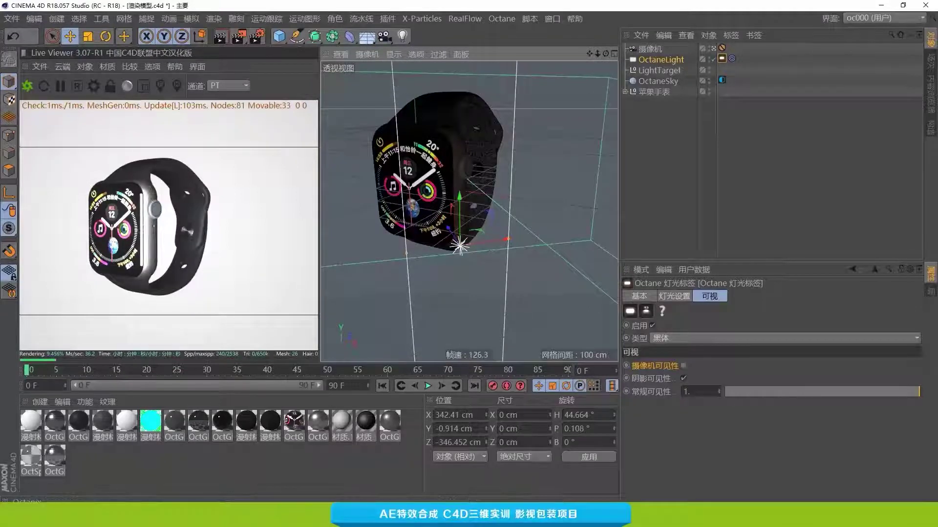
pyautogui.scroll(-2, 458, 161)
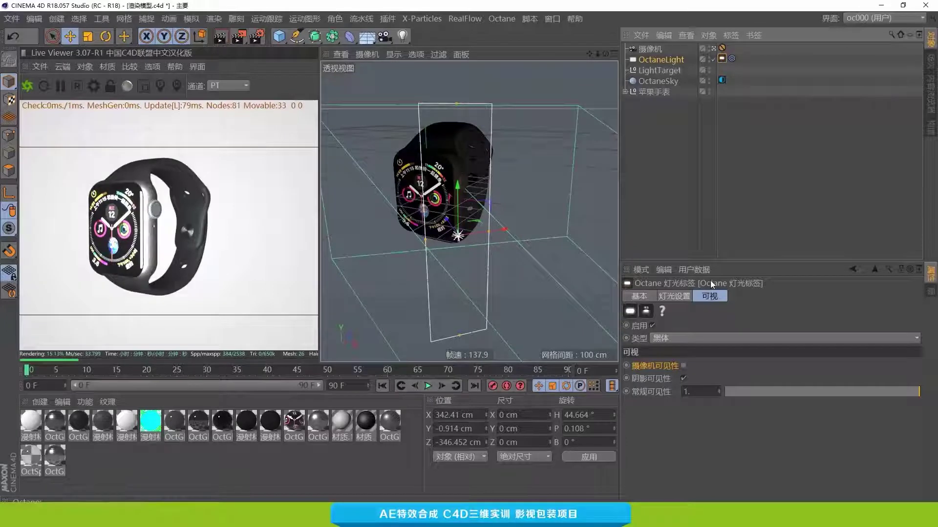
# - Turn off the area light's surface brightness option, leaving its power at 100
pyautogui.click(678, 296)
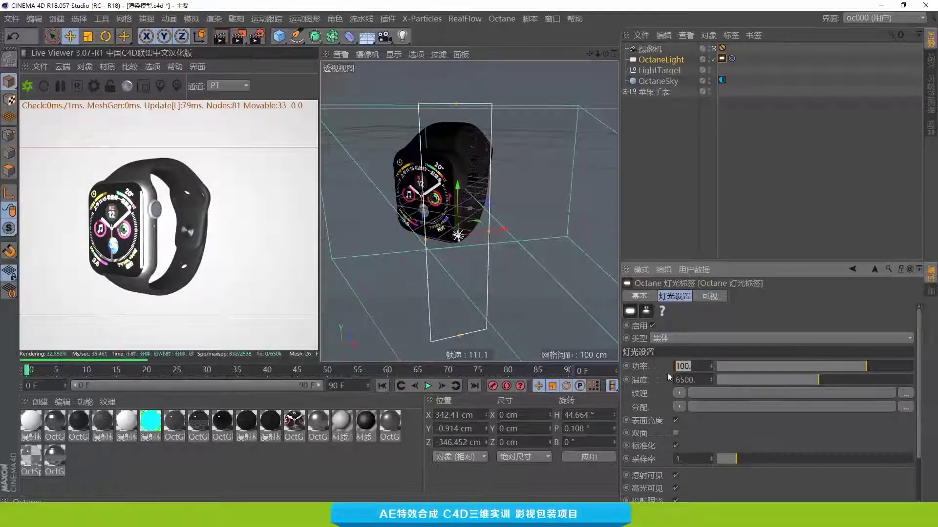
pyautogui.click(850, 366)
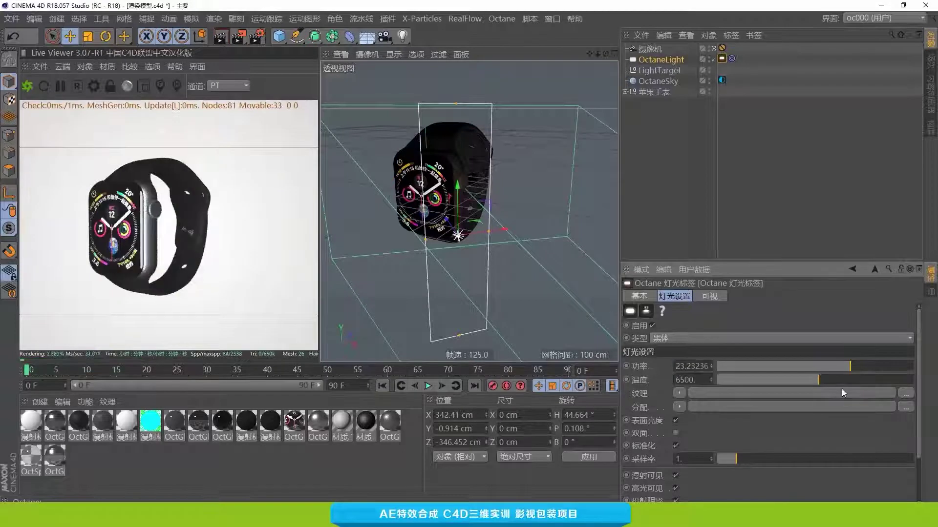
pyautogui.hotkey('ctrl', 'z')
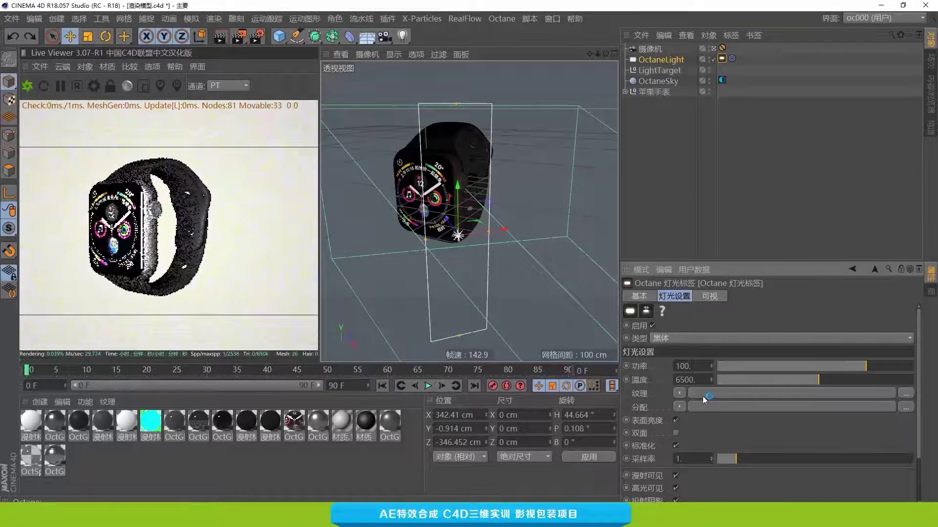
pyautogui.click(676, 420)
# - Enlarge the area light plane upward and orbit the view to inspect its placement
pyautogui.keyDown('alt'); pyautogui.moveTo(421, 178); pyautogui.dragTo(430, 161); pyautogui.keyUp('alt')
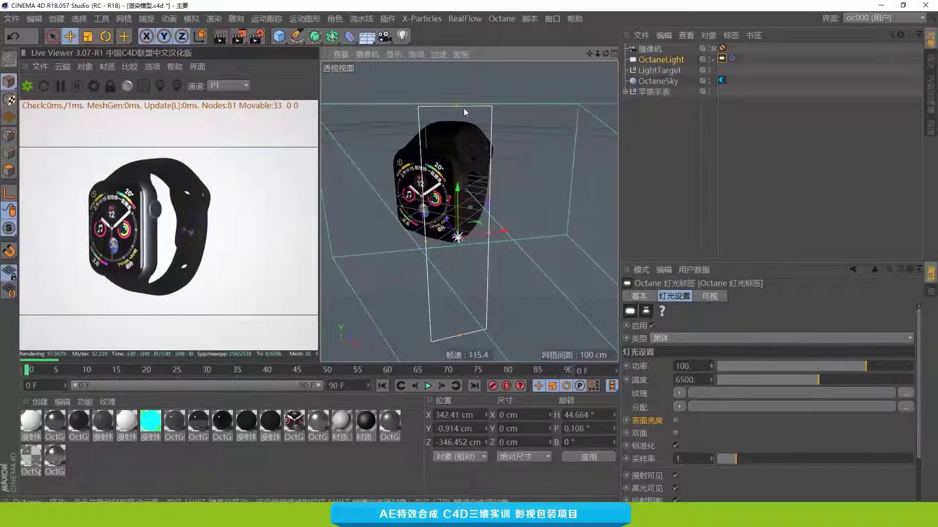
pyautogui.moveTo(457, 106); pyautogui.dragTo(458, 85)
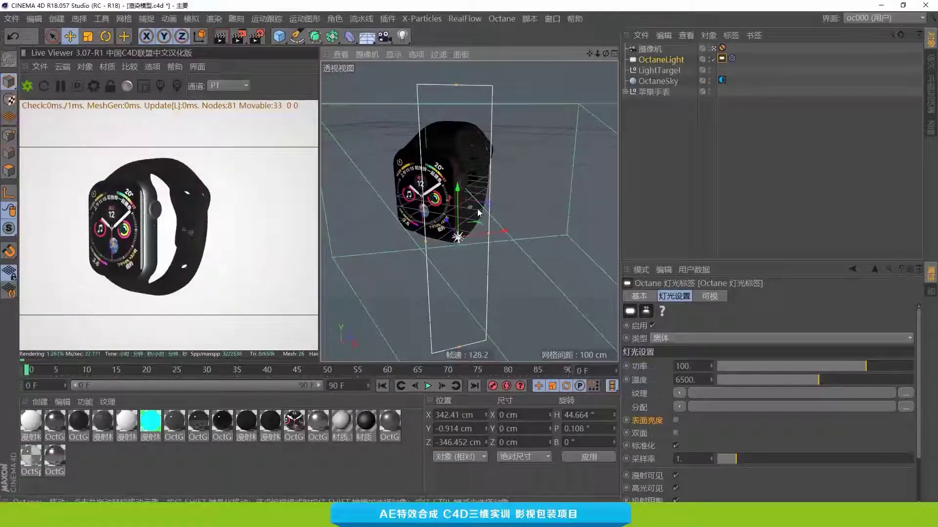
pyautogui.scroll(-3, 469, 212)
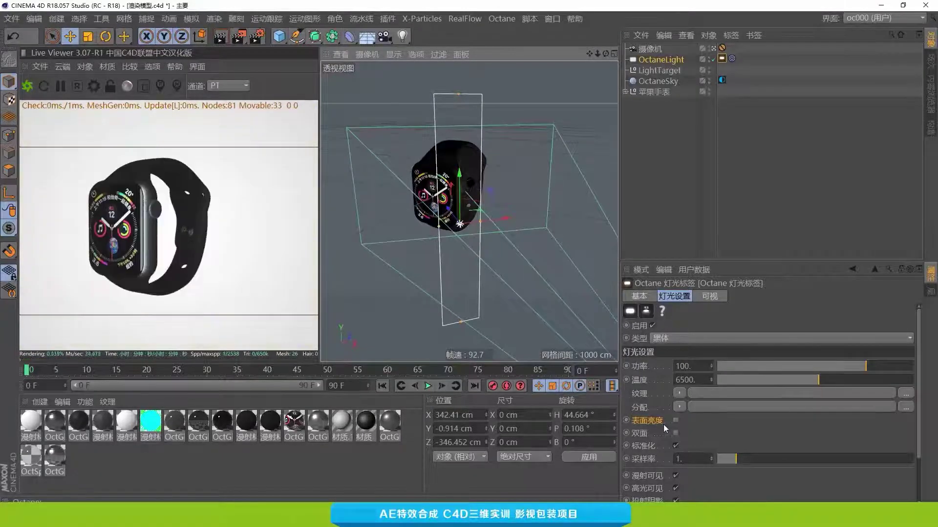
pyautogui.scroll(3, 485, 230)
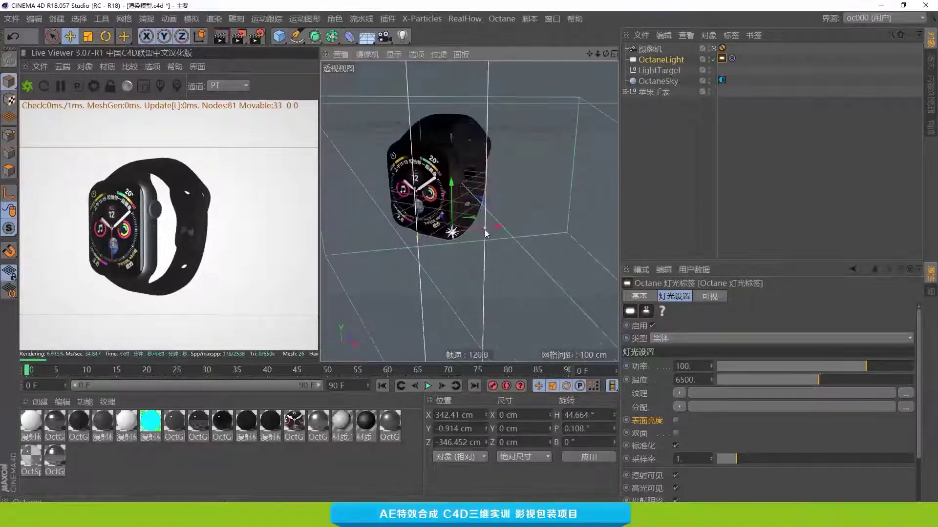
pyautogui.scroll(3, 421, 222)
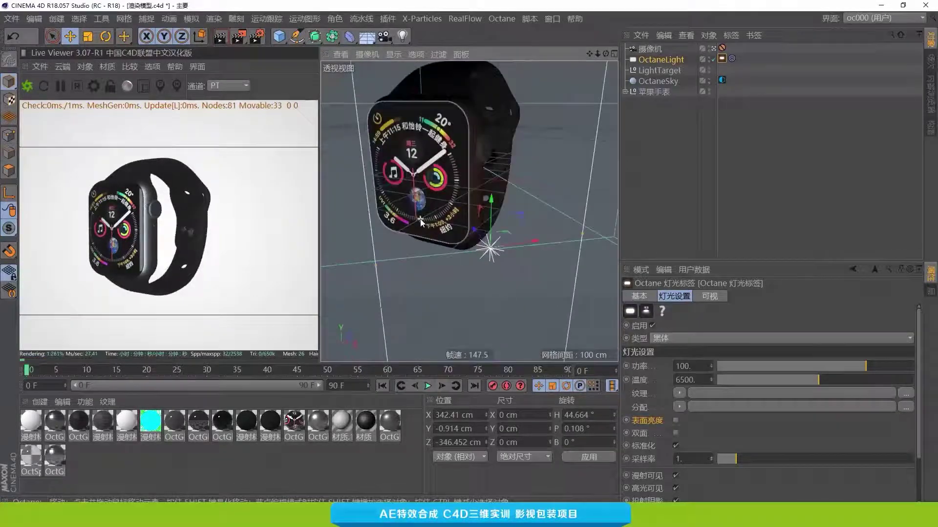
pyautogui.keyDown('alt'); pyautogui.moveTo(516, 213); pyautogui.dragTo(492, 231); pyautogui.keyUp('alt')
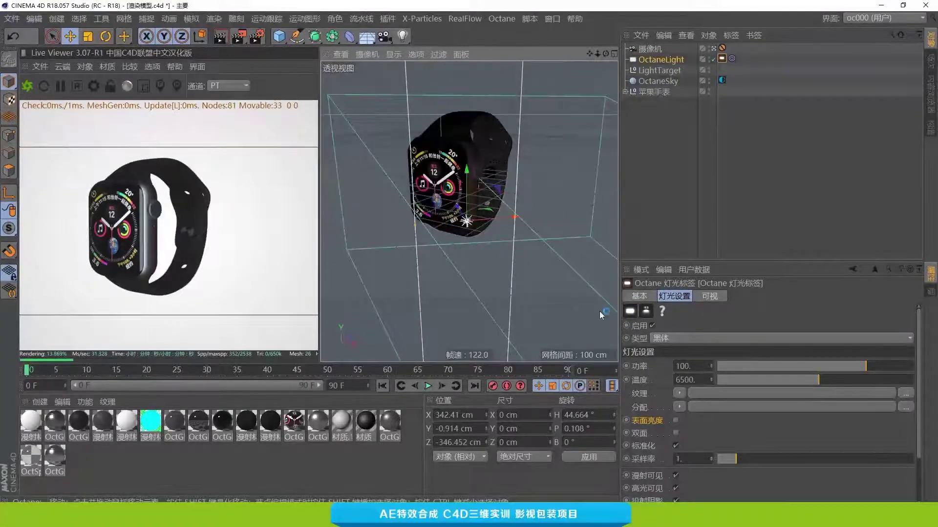
# - Load a gradient (渐变) shader into the light's texture and enlarge the area light panel
pyautogui.click(679, 393)
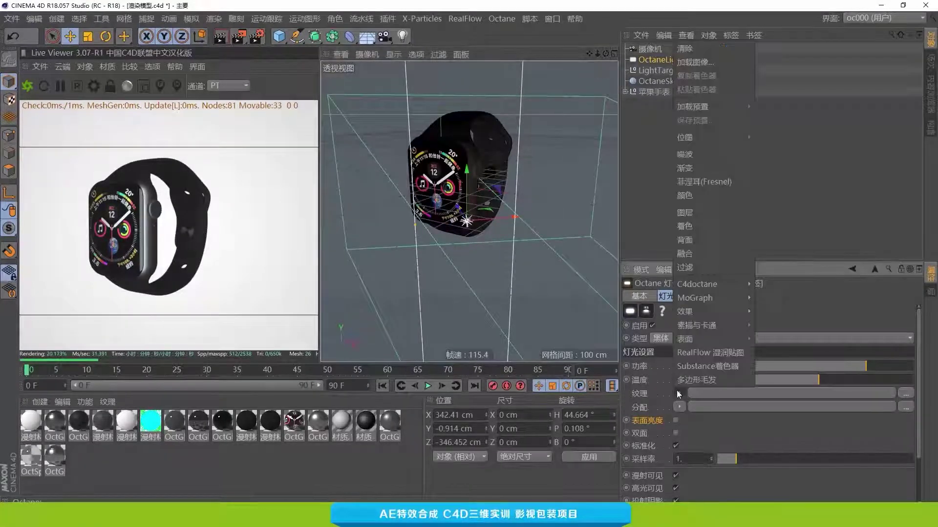
pyautogui.click(691, 169)
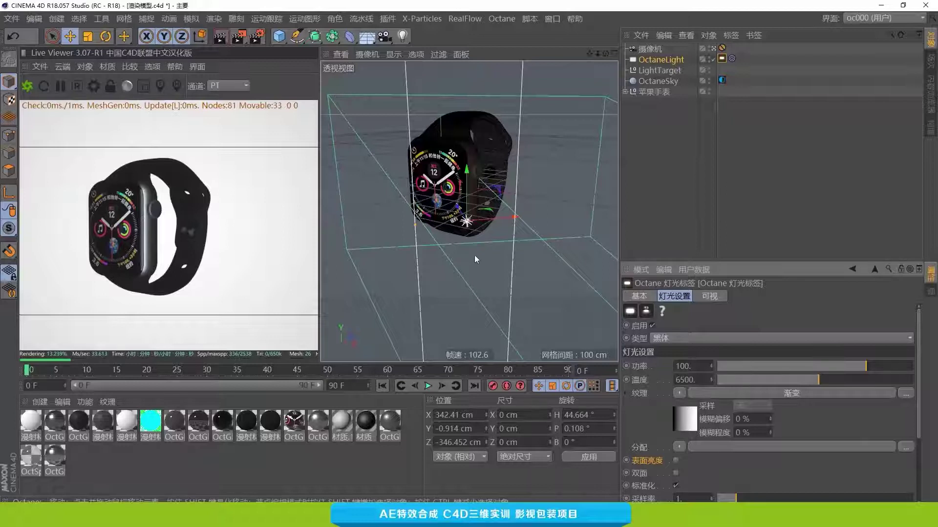
pyautogui.scroll(-5, 453, 230)
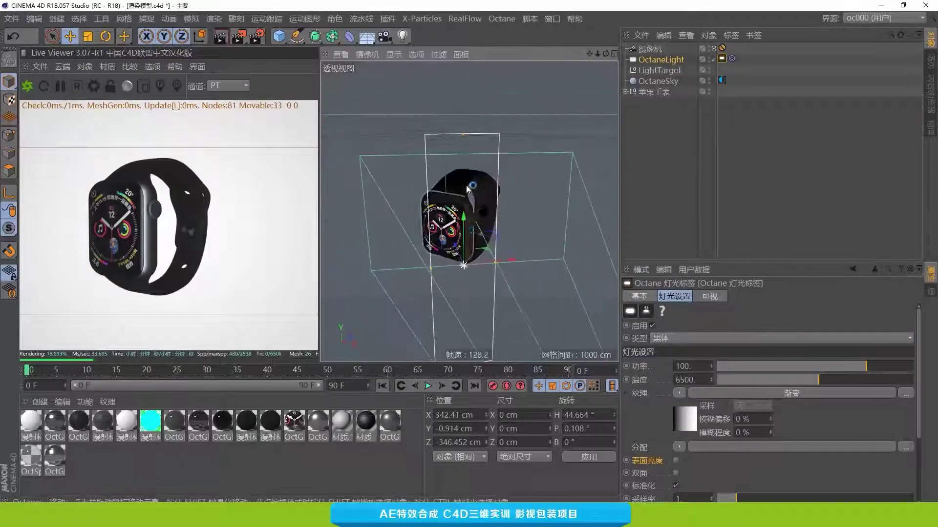
pyautogui.moveTo(463, 131); pyautogui.dragTo(490, 279)
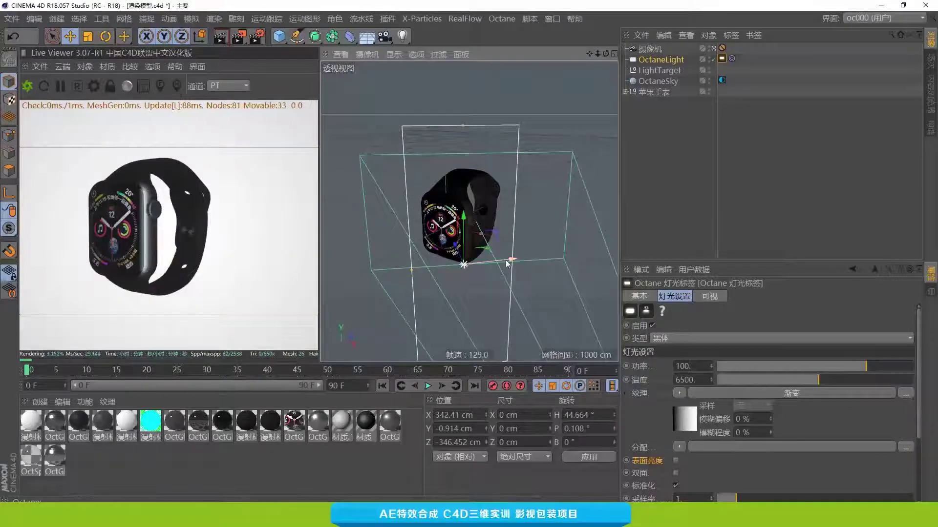
pyautogui.moveTo(508, 259)
pyautogui.keyDown('alt'); pyautogui.mouseDown()
pyautogui.moveTo(491, 261)
pyautogui.moveTo(487, 232)
pyautogui.moveTo(461, 259)
pyautogui.moveTo(497, 267)
pyautogui.moveTo(509, 260)
pyautogui.mouseUp(); pyautogui.keyUp('alt')
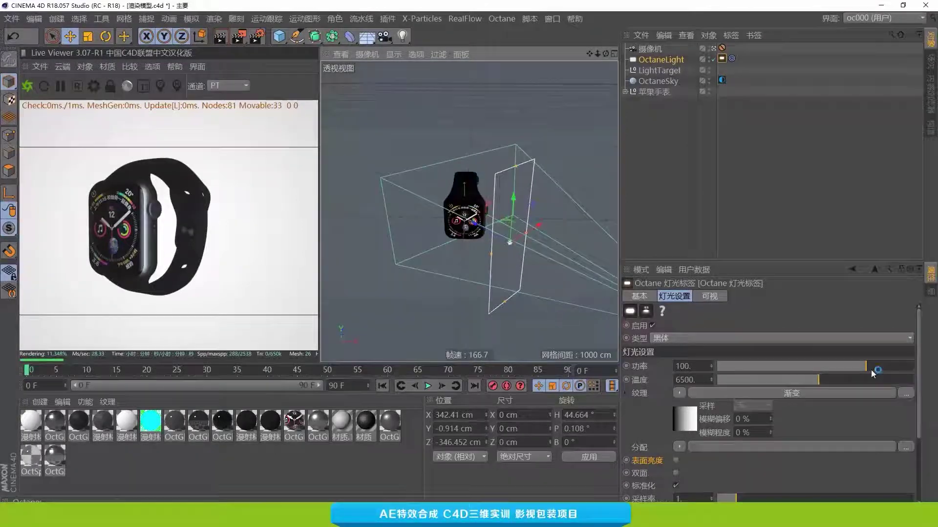
# - Set the light's power to about 186 and drag out a raised copy, OctaneLight.1
pyautogui.click(721, 58)
pyautogui.moveTo(881, 368); pyautogui.dragTo(872, 367)
pyautogui.keyDown('alt'); pyautogui.moveTo(464, 220); pyautogui.dragTo(539, 226); pyautogui.keyUp('alt')
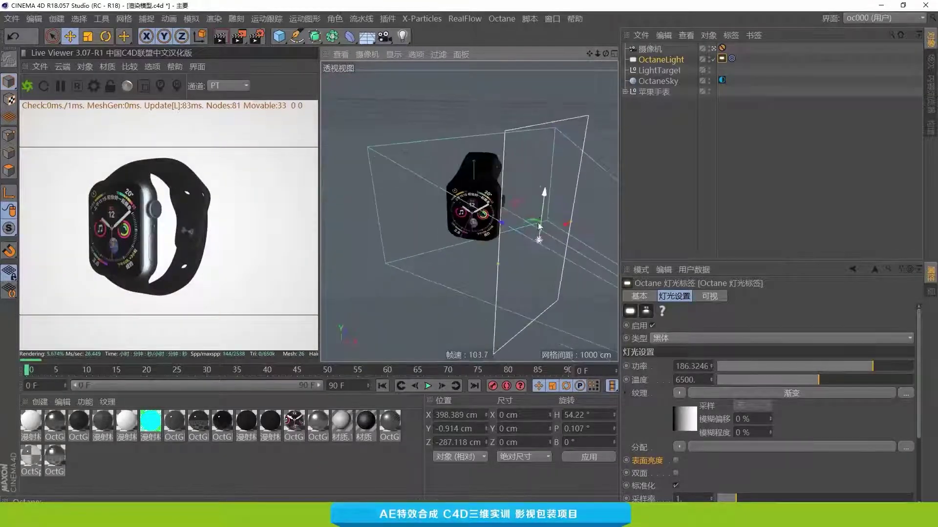
pyautogui.moveTo(541, 190)
pyautogui.keyDown('ctrl'); pyautogui.mouseDown()
pyautogui.moveTo(520, 88)
pyautogui.moveTo(528, 177)
pyautogui.moveTo(428, 196)
pyautogui.moveTo(437, 182)
pyautogui.moveTo(430, 215)
pyautogui.moveTo(439, 228)
pyautogui.moveTo(427, 245)
pyautogui.moveTo(430, 230)
pyautogui.moveTo(481, 200)
pyautogui.moveTo(473, 266)
pyautogui.moveTo(439, 273)
pyautogui.moveTo(479, 254)
pyautogui.mouseUp(); pyautogui.keyUp('ctrl')
# - Rotate and move the light copies, then lower OctaneLight.3's power to about 66
pyautogui.press('r')
pyautogui.press('e')
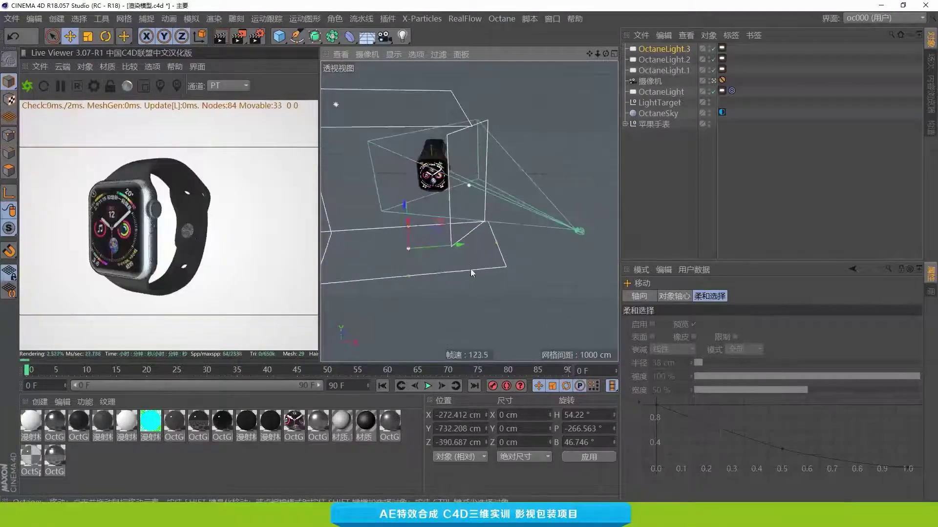
pyautogui.click(722, 49)
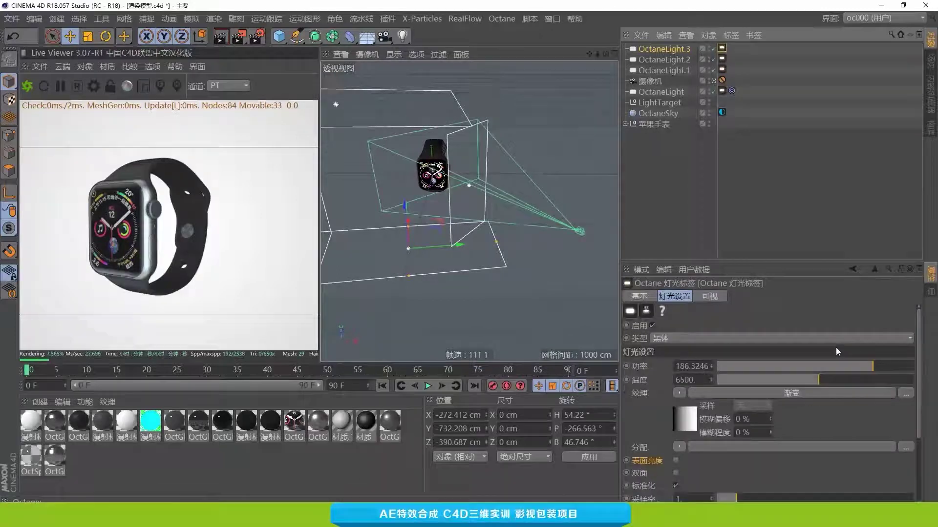
pyautogui.click(862, 365)
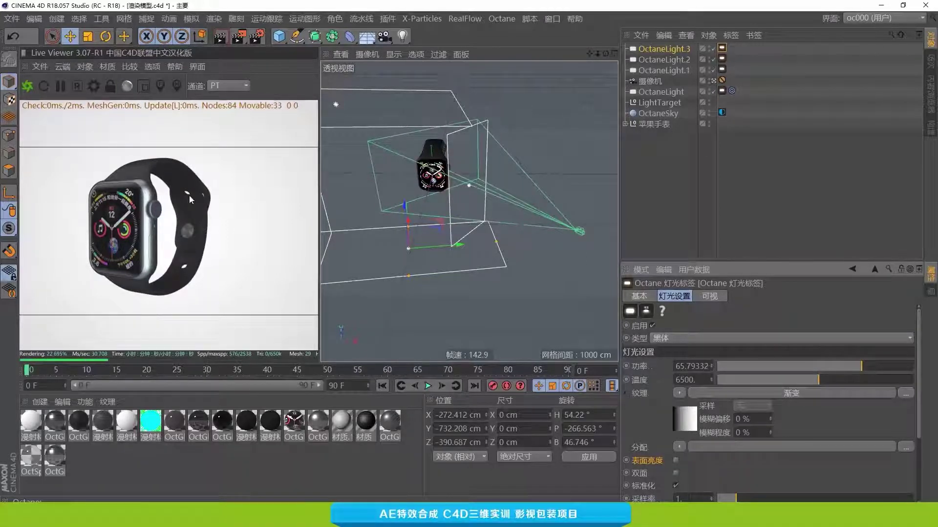
pyautogui.moveTo(479, 215)
pyautogui.keyDown('alt'); pyautogui.mouseDown()
pyautogui.moveTo(423, 230)
pyautogui.moveTo(480, 184)
pyautogui.moveTo(421, 269)
pyautogui.moveTo(512, 232)
pyautogui.mouseUp(); pyautogui.keyUp('alt')
pyautogui.click(480, 184)
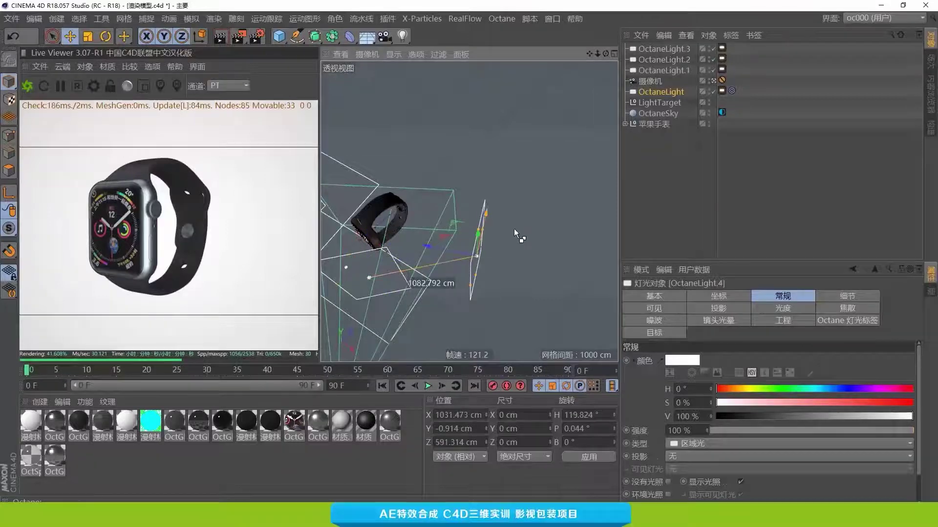
# - Place OctaneLight.4 at H 162.07° and OctaneLight.5 farther out at H 117.938° around the watch
pyautogui.moveTo(495, 269)
pyautogui.keyDown('alt'); pyautogui.mouseDown()
pyautogui.moveTo(450, 274)
pyautogui.moveTo(454, 257)
pyautogui.moveTo(420, 231)
pyautogui.moveTo(459, 247)
pyautogui.moveTo(423, 263)
pyautogui.moveTo(428, 280)
pyautogui.moveTo(462, 278)
pyautogui.moveTo(504, 240)
pyautogui.moveTo(408, 280)
pyautogui.moveTo(484, 254)
pyautogui.mouseUp(); pyautogui.keyUp('alt')
pyautogui.keyDown('alt'); pyautogui.moveTo(483, 254); pyautogui.dragTo(492, 262); pyautogui.keyUp('alt')
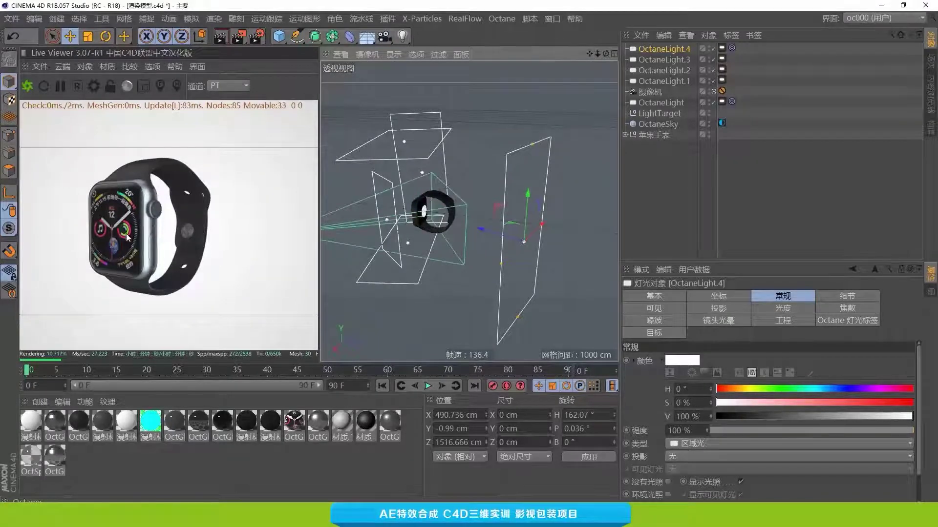
pyautogui.moveTo(356, 227)
pyautogui.keyDown('alt'); pyautogui.mouseDown()
pyautogui.moveTo(405, 207)
pyautogui.moveTo(452, 232)
pyautogui.moveTo(441, 276)
pyautogui.moveTo(430, 259)
pyautogui.mouseUp(); pyautogui.keyUp('alt')
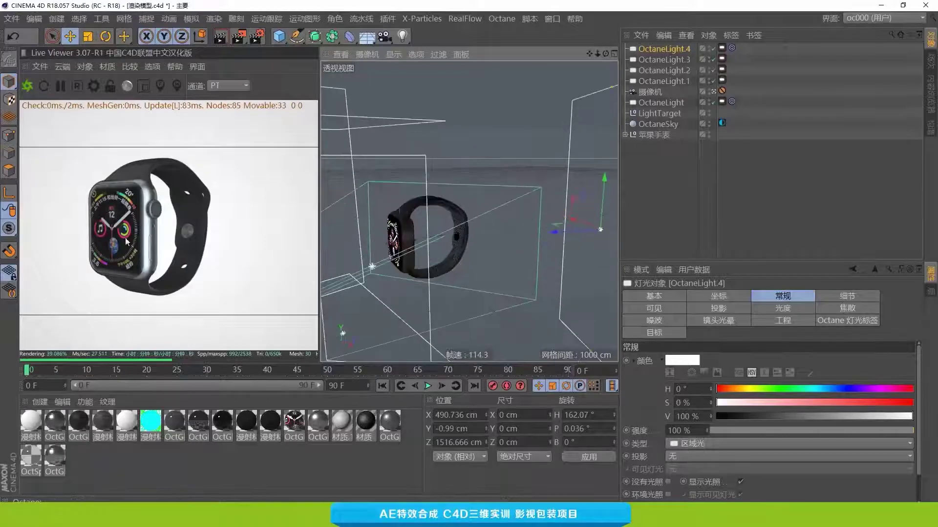
pyautogui.moveTo(508, 239)
pyautogui.keyDown('alt'); pyautogui.mouseDown()
pyautogui.moveTo(485, 246)
pyautogui.moveTo(481, 282)
pyautogui.moveTo(477, 216)
pyautogui.moveTo(498, 264)
pyautogui.moveTo(469, 264)
pyautogui.mouseUp(); pyautogui.keyUp('alt')
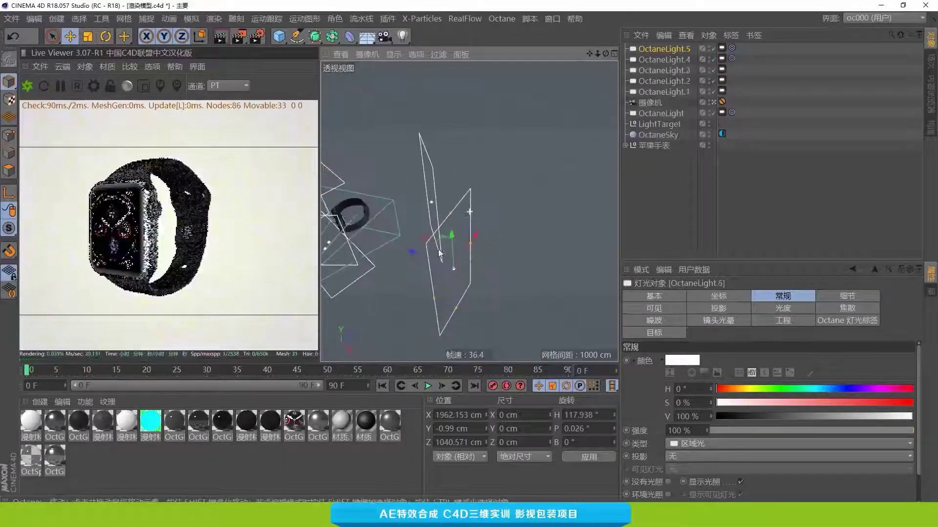
# - Delete OctaneLight.5's target tag and move the light close beside the watch
pyautogui.click(731, 47)
pyautogui.press('Delete')
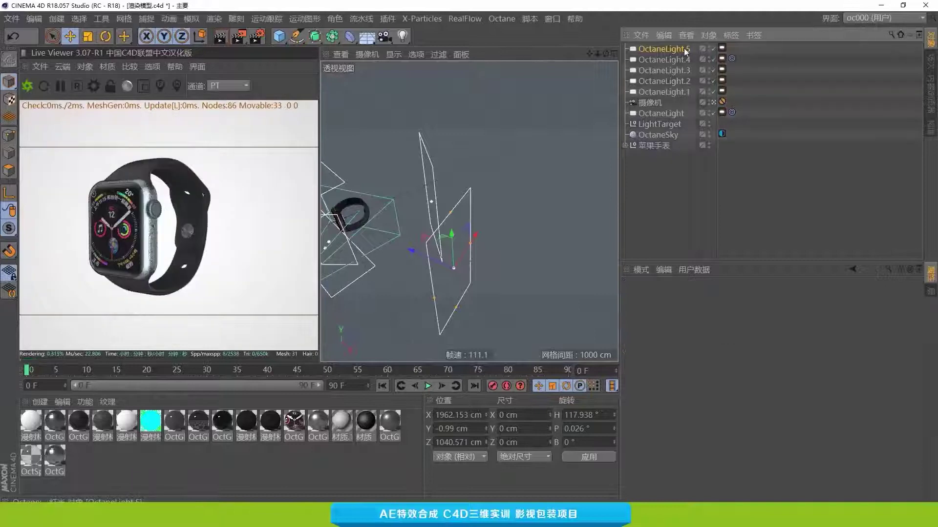
pyautogui.click(705, 49)
pyautogui.keyDown('alt'); pyautogui.moveTo(517, 245); pyautogui.dragTo(497, 265); pyautogui.keyUp('alt')
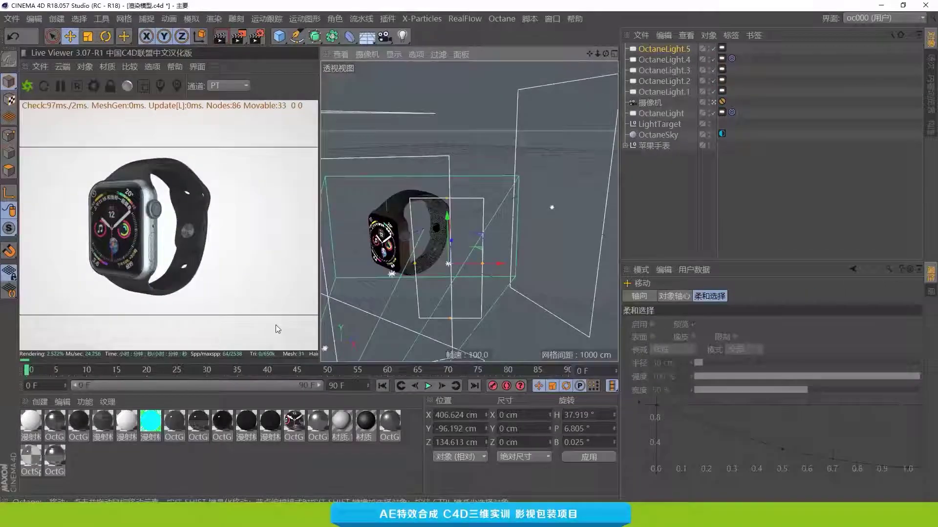
pyautogui.moveTo(515, 262)
pyautogui.keyDown('alt'); pyautogui.mouseDown()
pyautogui.moveTo(534, 236)
pyautogui.moveTo(505, 267)
pyautogui.moveTo(483, 264)
pyautogui.mouseUp(); pyautogui.keyUp('alt')
# - Uncheck shadow visibility (阴影可见性) in OctaneLight.5's Octane light tag
pyautogui.click(723, 49)
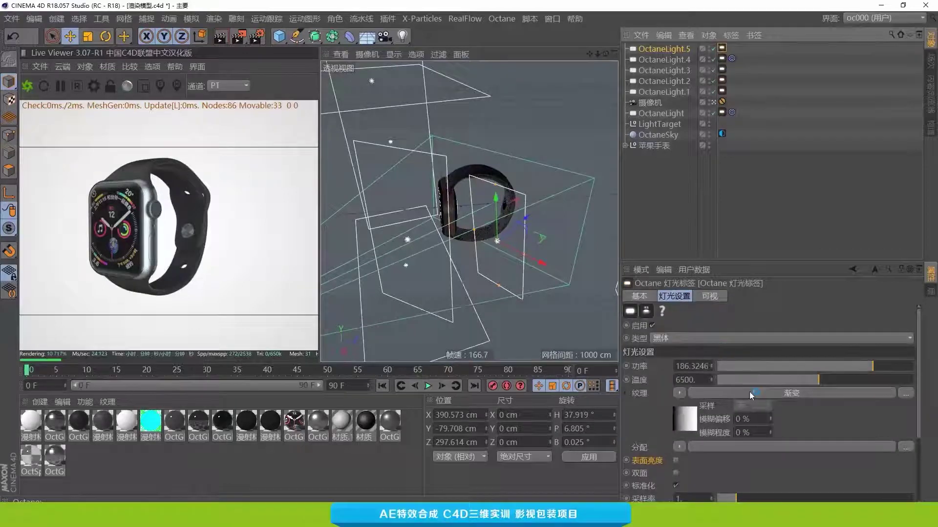
pyautogui.click(709, 296)
pyautogui.click(683, 378)
pyautogui.moveTo(517, 234)
pyautogui.keyDown('alt'); pyautogui.mouseDown()
pyautogui.moveTo(496, 242)
pyautogui.moveTo(511, 223)
pyautogui.mouseUp(); pyautogui.keyUp('alt')
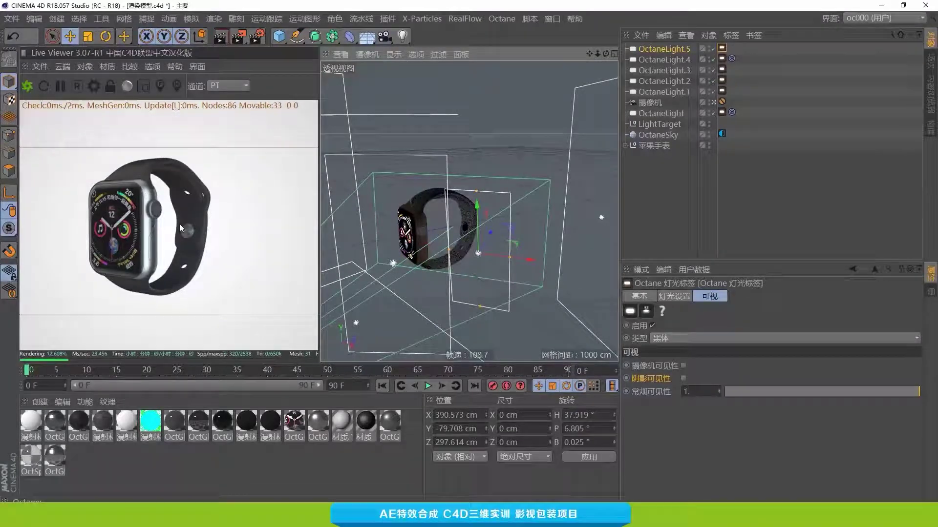
pyautogui.click(711, 136)
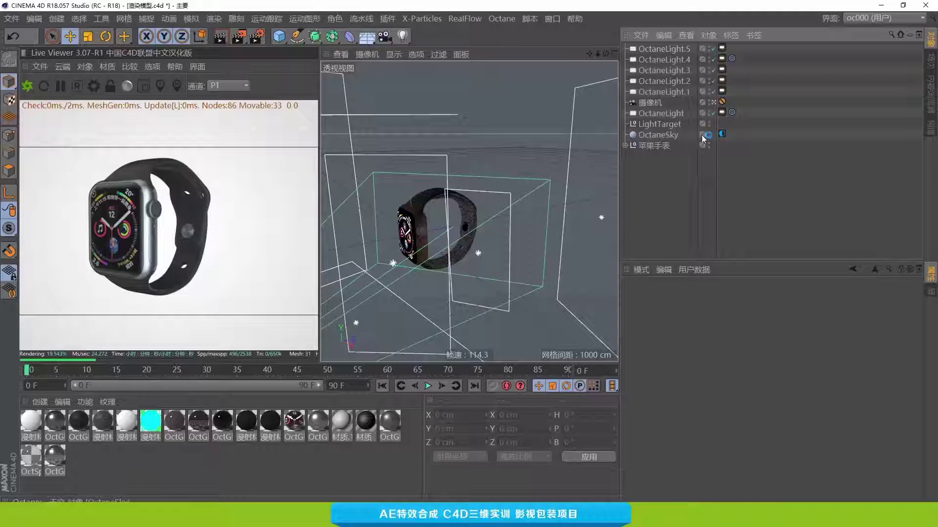
# - Compare OctaneSky hidden versus shown, keep the white sky, and lock the Live Viewer resolution
pyautogui.click(673, 135)
pyautogui.click(709, 136)
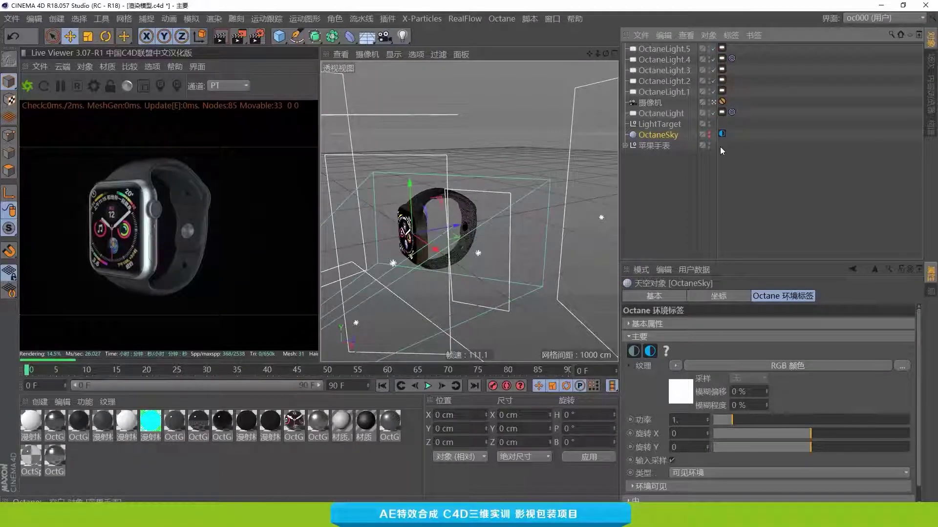
pyautogui.click(708, 134)
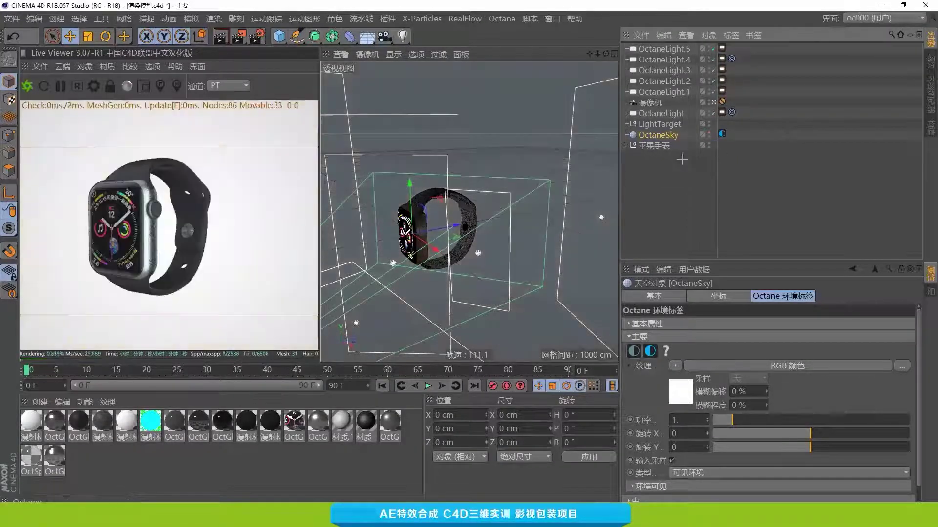
pyautogui.click(663, 140)
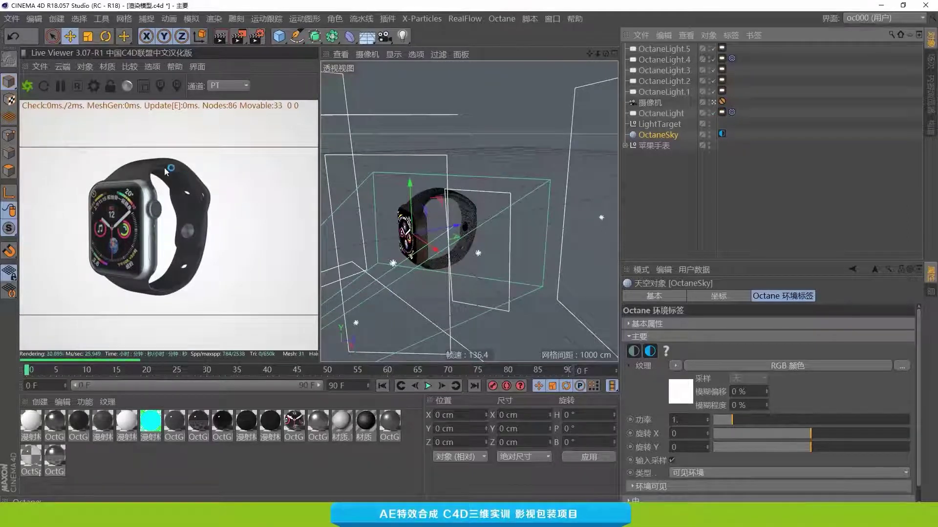
pyautogui.click(110, 88)
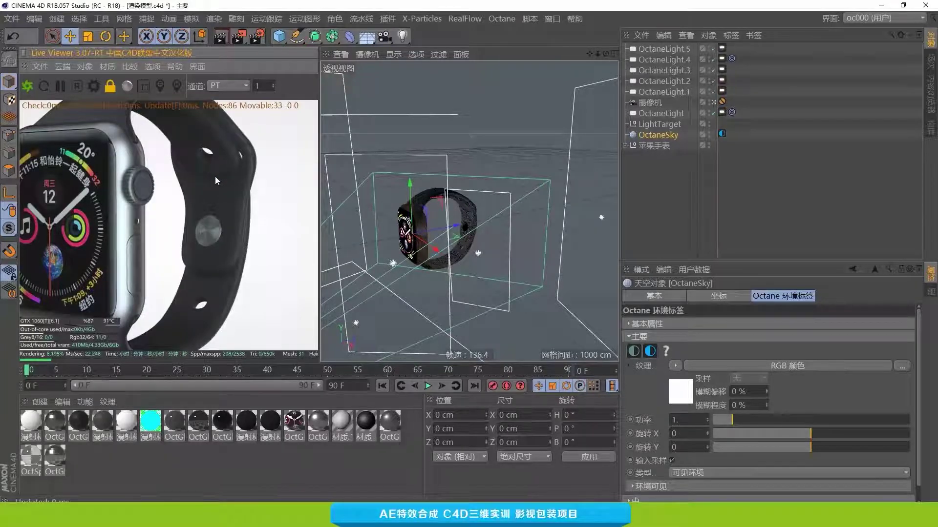
# - Maximize the Live Viewer and save the watch render as an 8-bit PNG image
pyautogui.hotkey('ctrl', 'Tab')
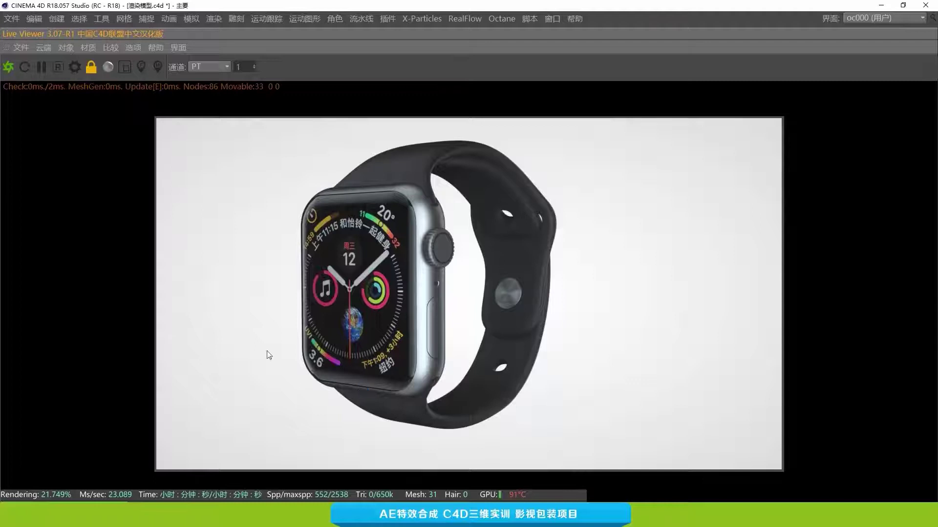
pyautogui.click(21, 48)
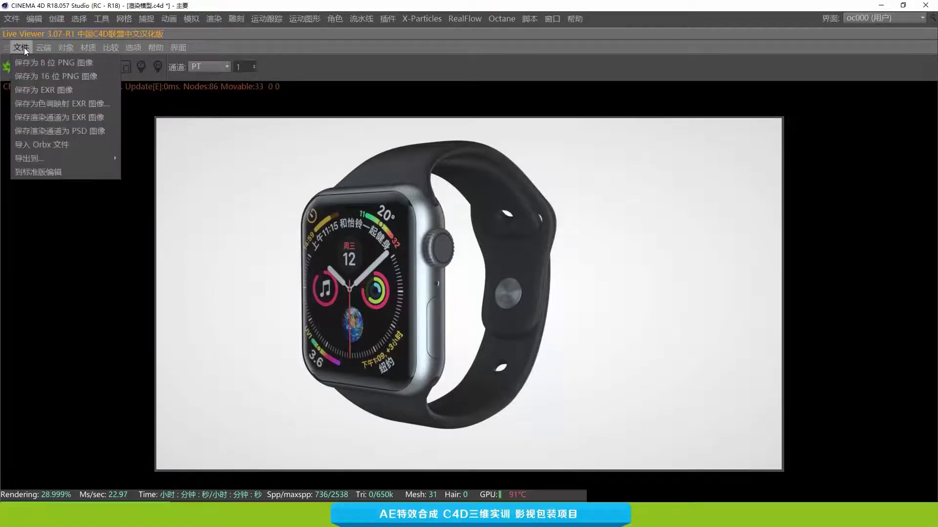
pyautogui.click(61, 65)
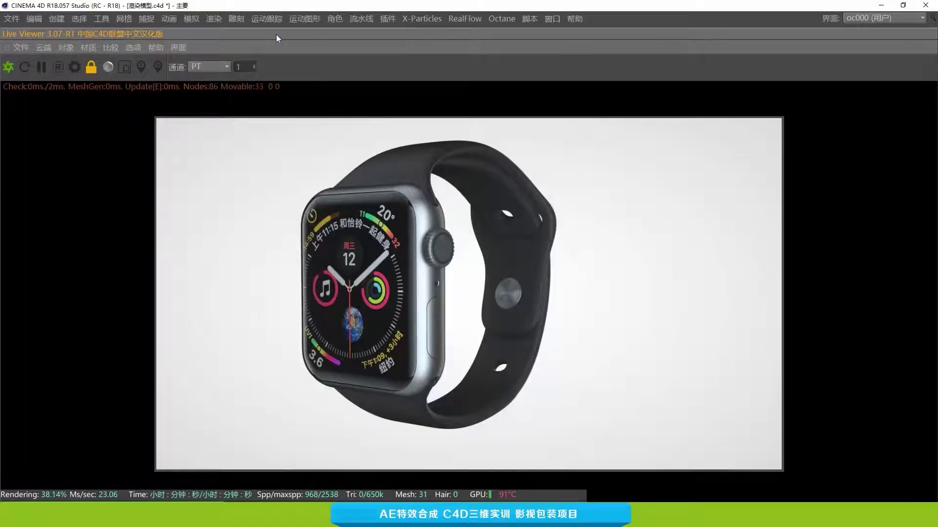